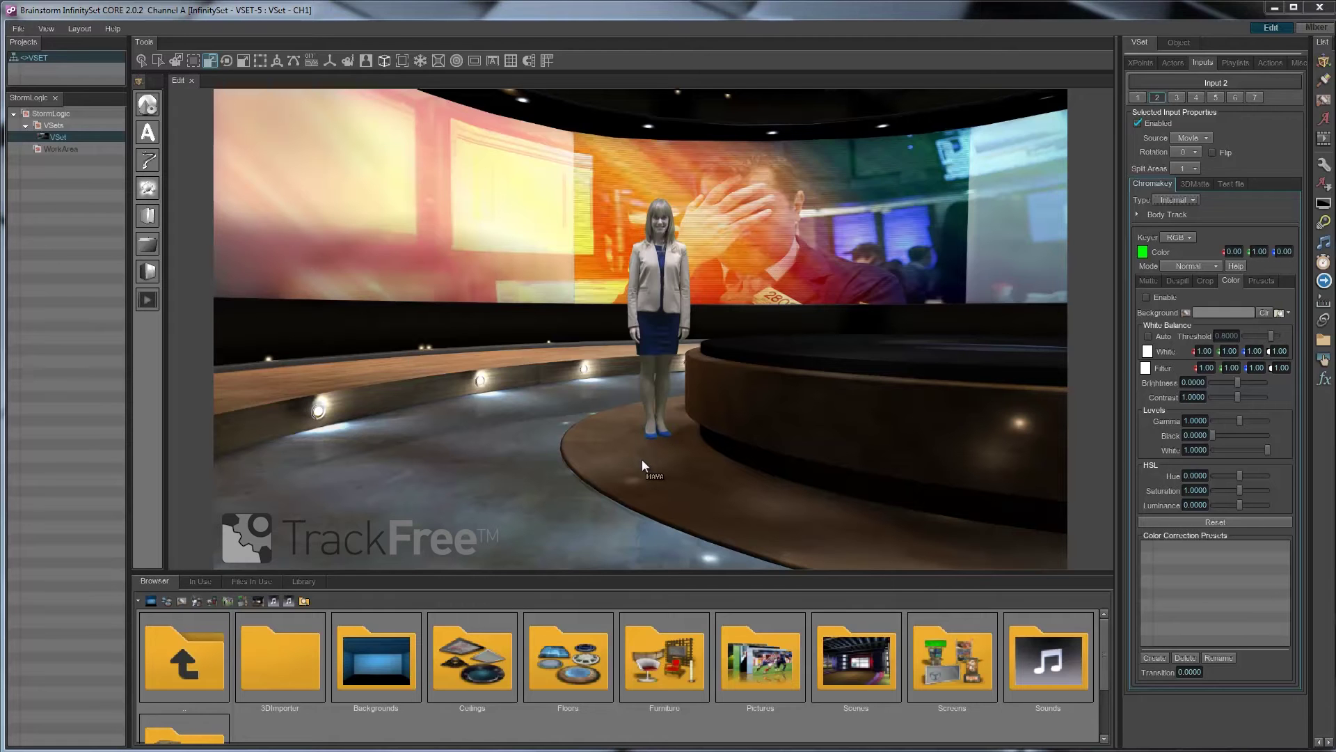
Set the chroma key type of Input 2 to Off
drag(617, 451, 647, 404)
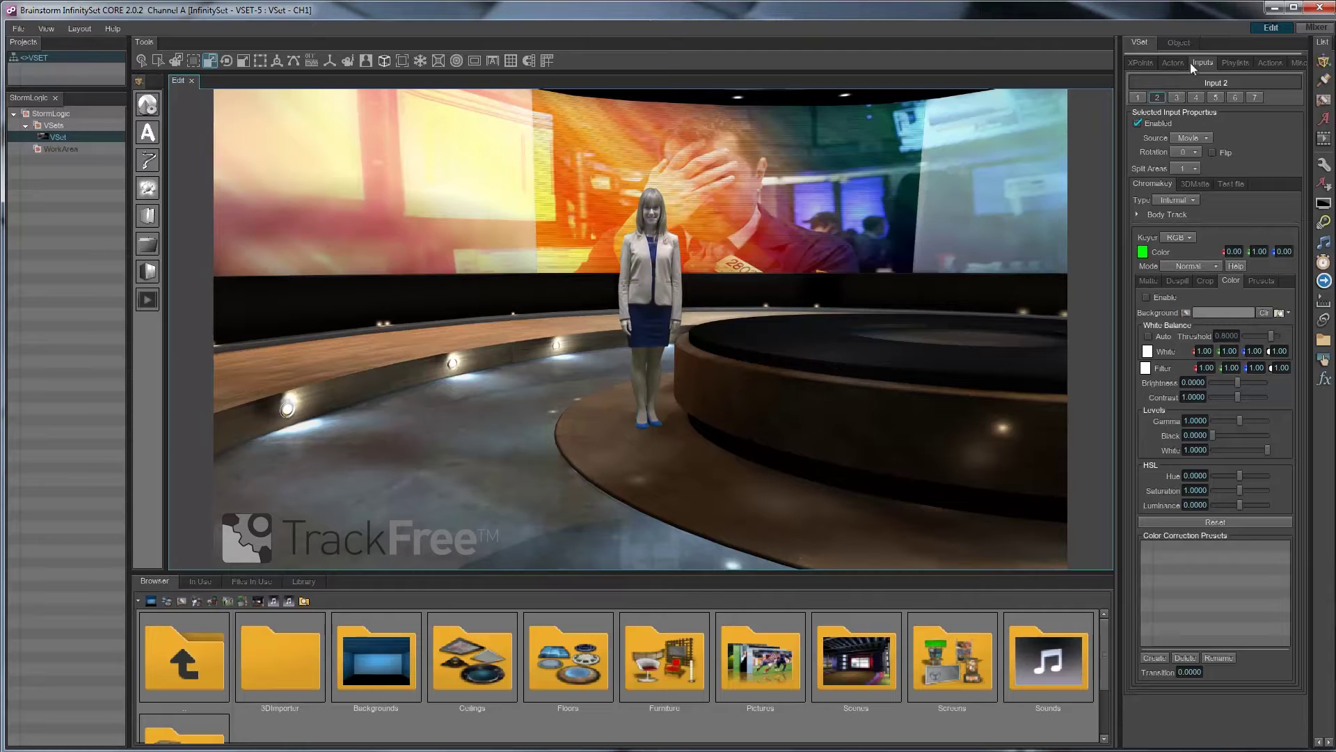
click(1177, 199)
click(1174, 187)
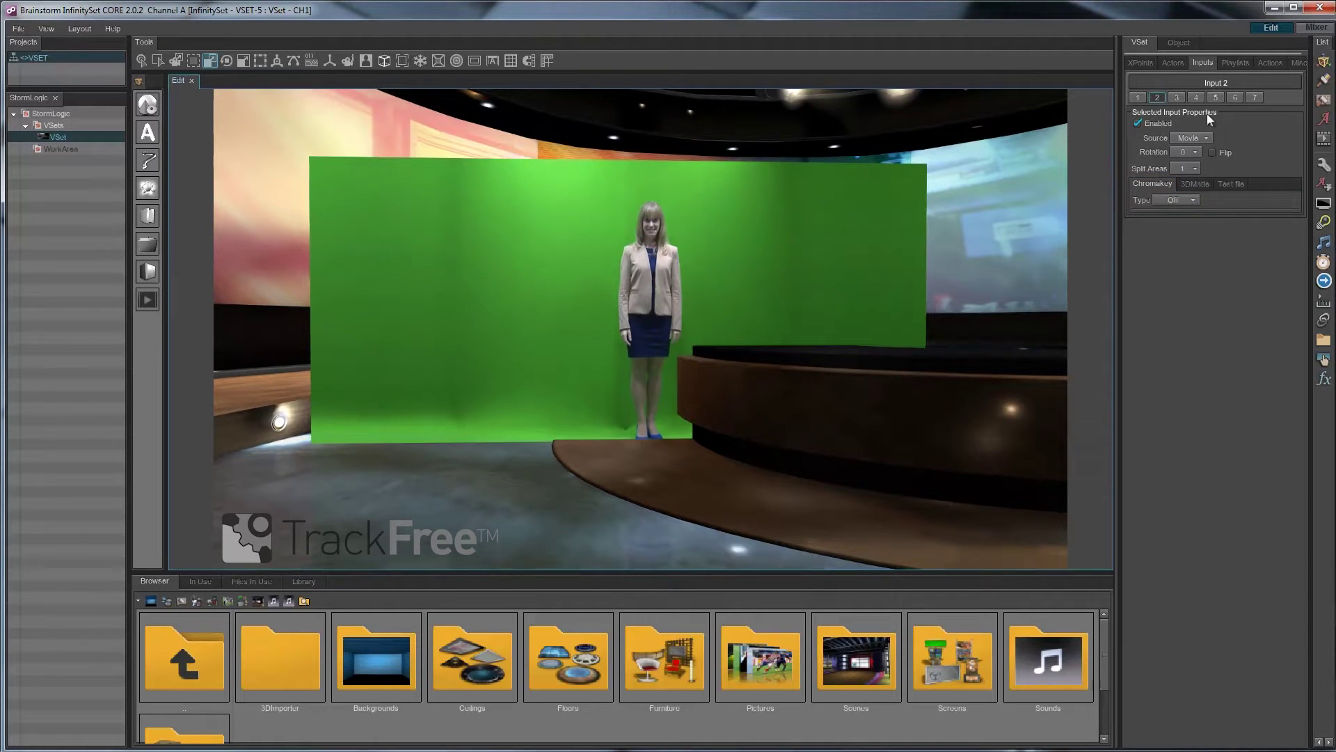
Play and pause the test file of Input 2 to examine the presenter's raw green-screen footage
click(1228, 183)
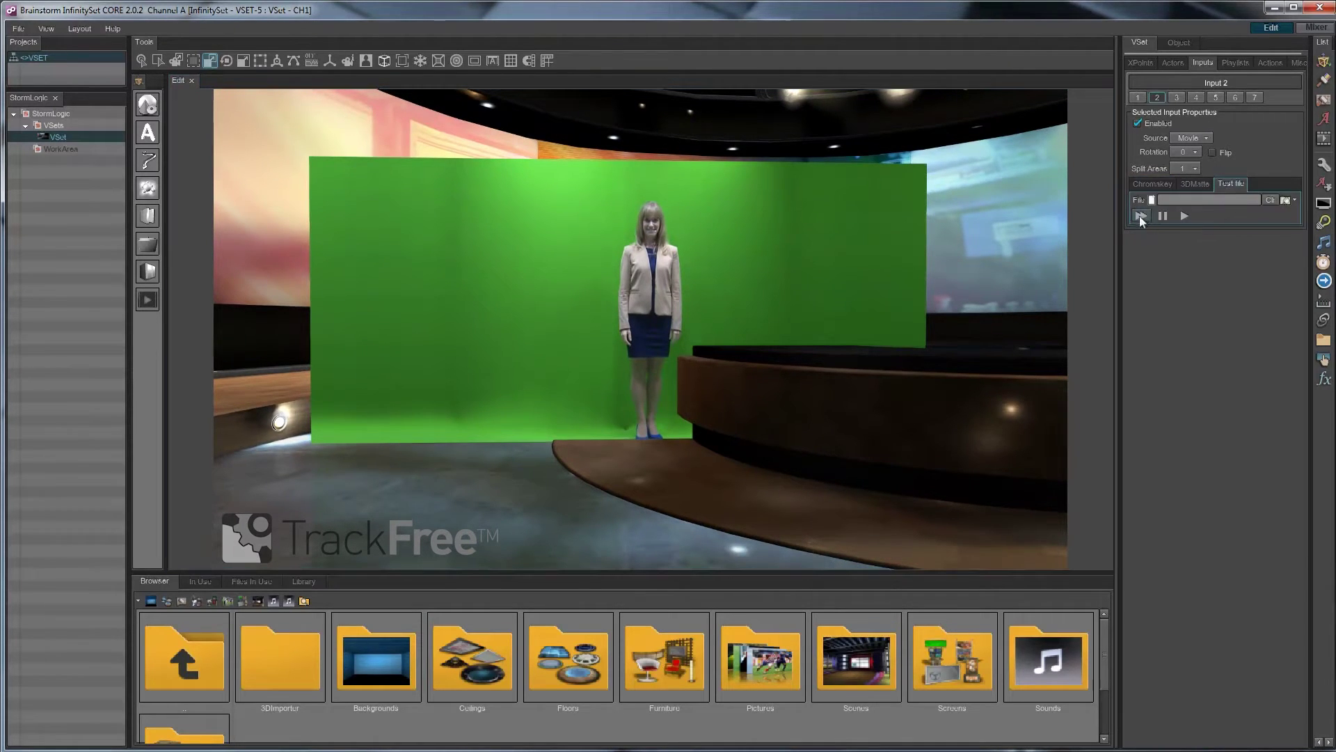
click(1139, 215)
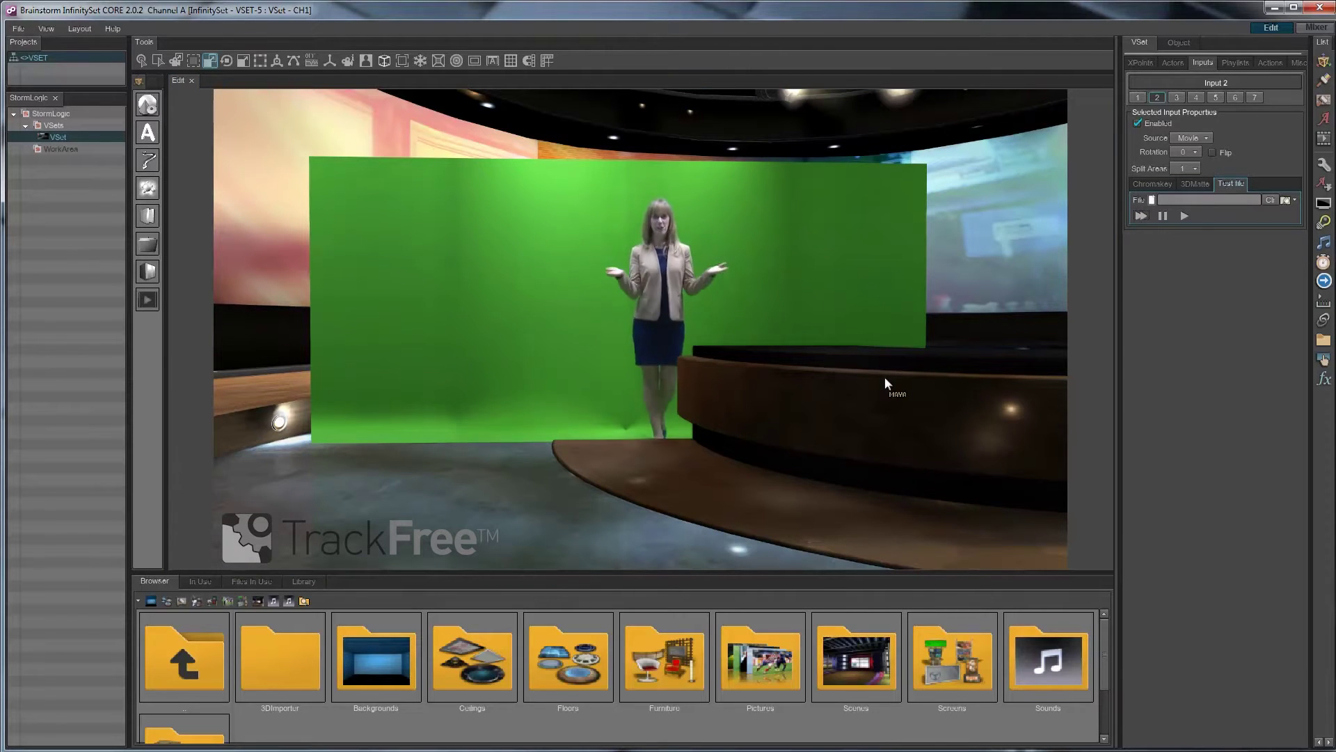
click(1164, 215)
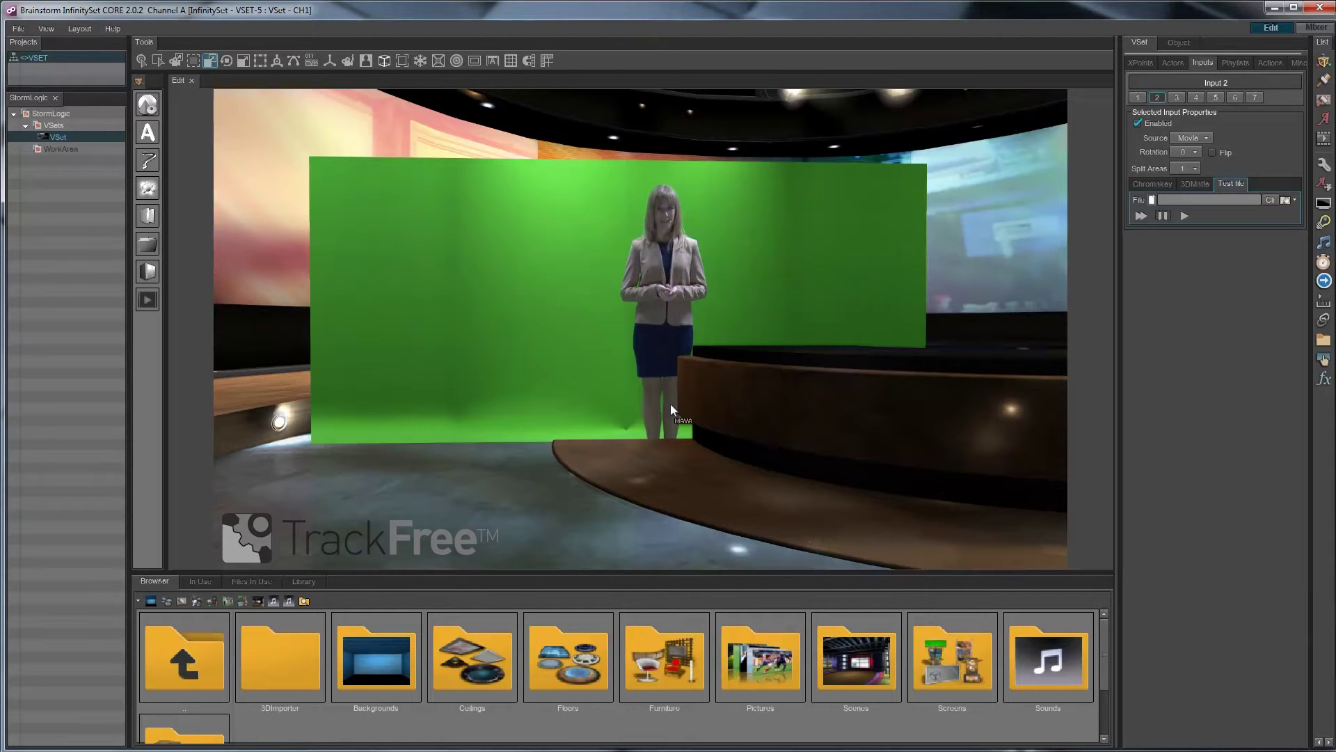
click(1143, 217)
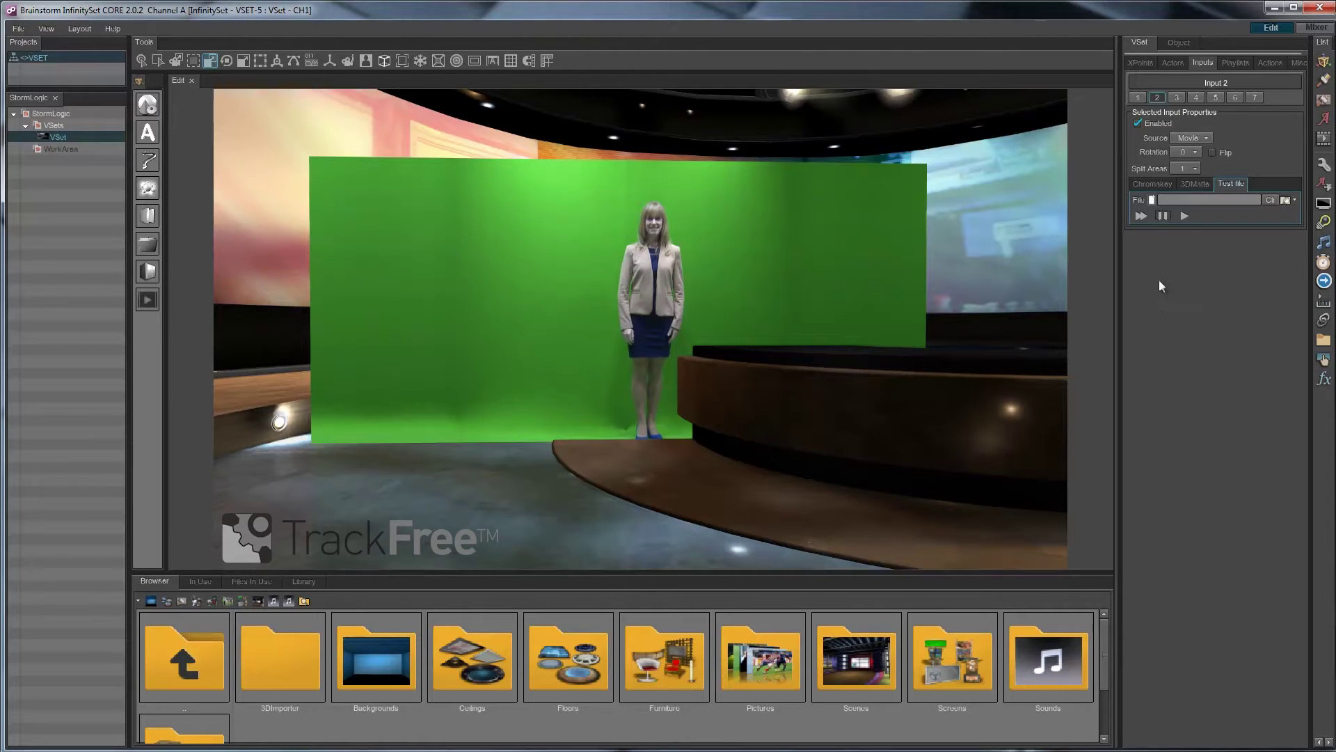
Set the chroma key type of Input 2 to Internal
click(1148, 185)
click(1169, 201)
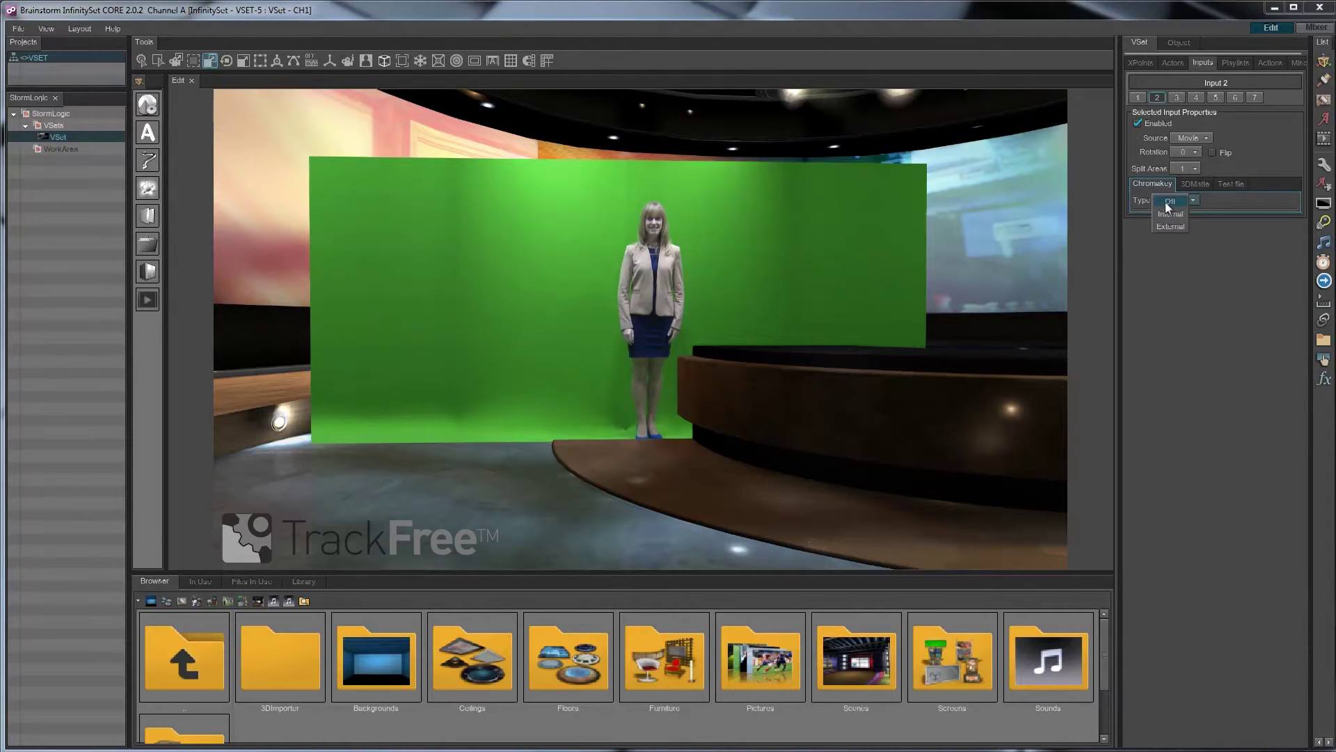
click(1169, 215)
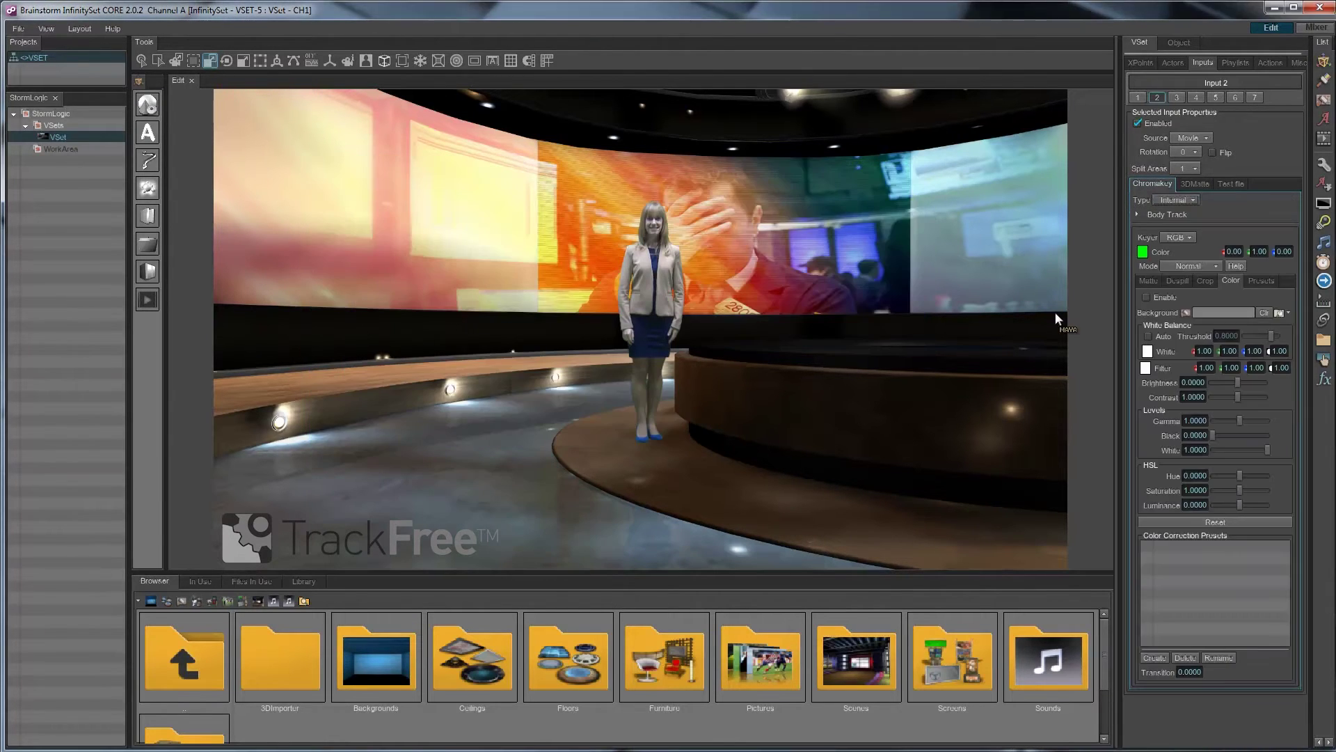
Recall bank position preset 14 for Crosspoint 1
click(1140, 62)
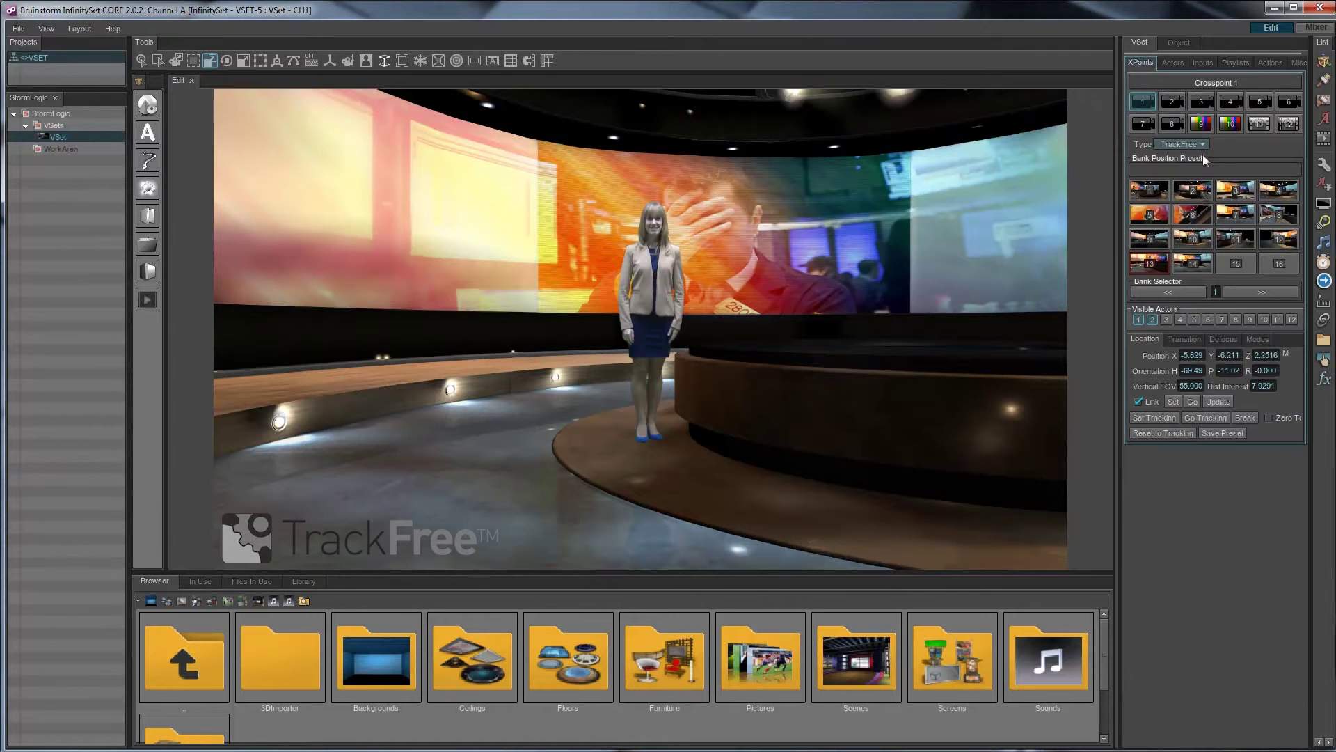
click(1192, 257)
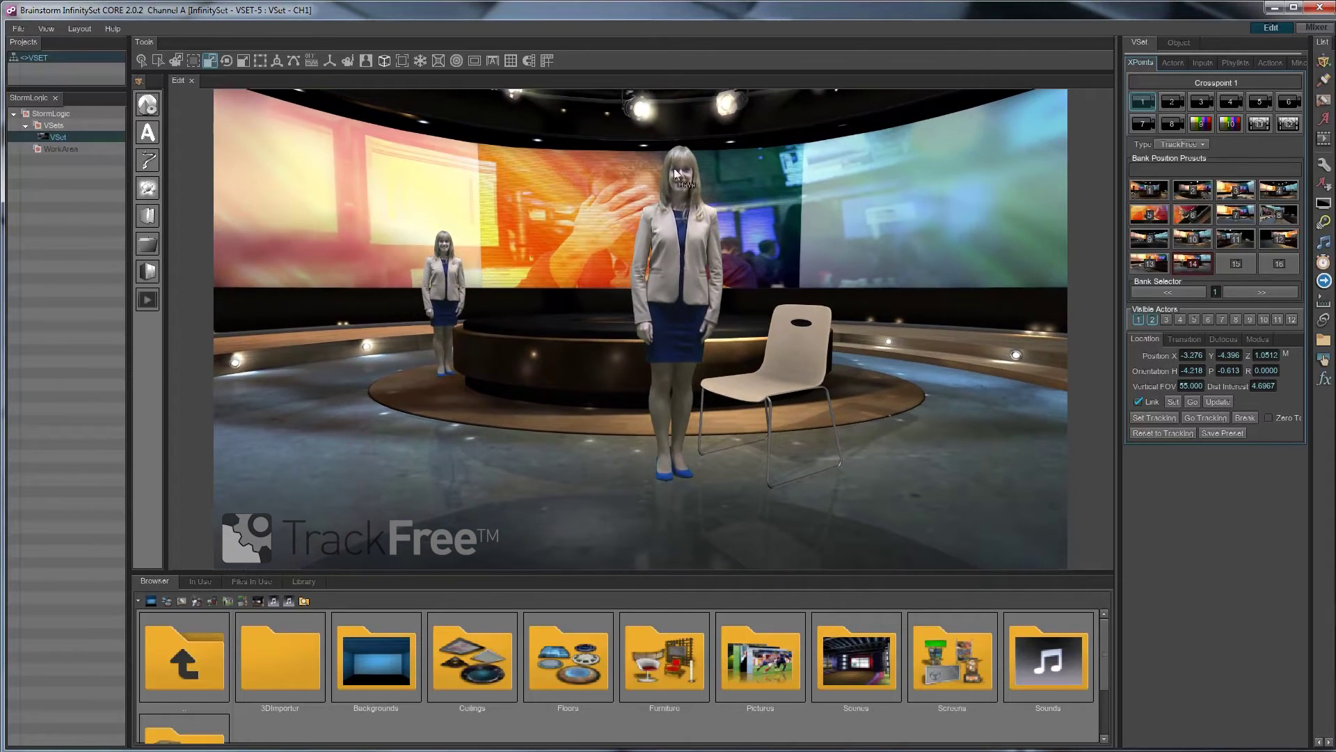
Enable the feet shade and the cast shadow for Actor 2
click(1175, 62)
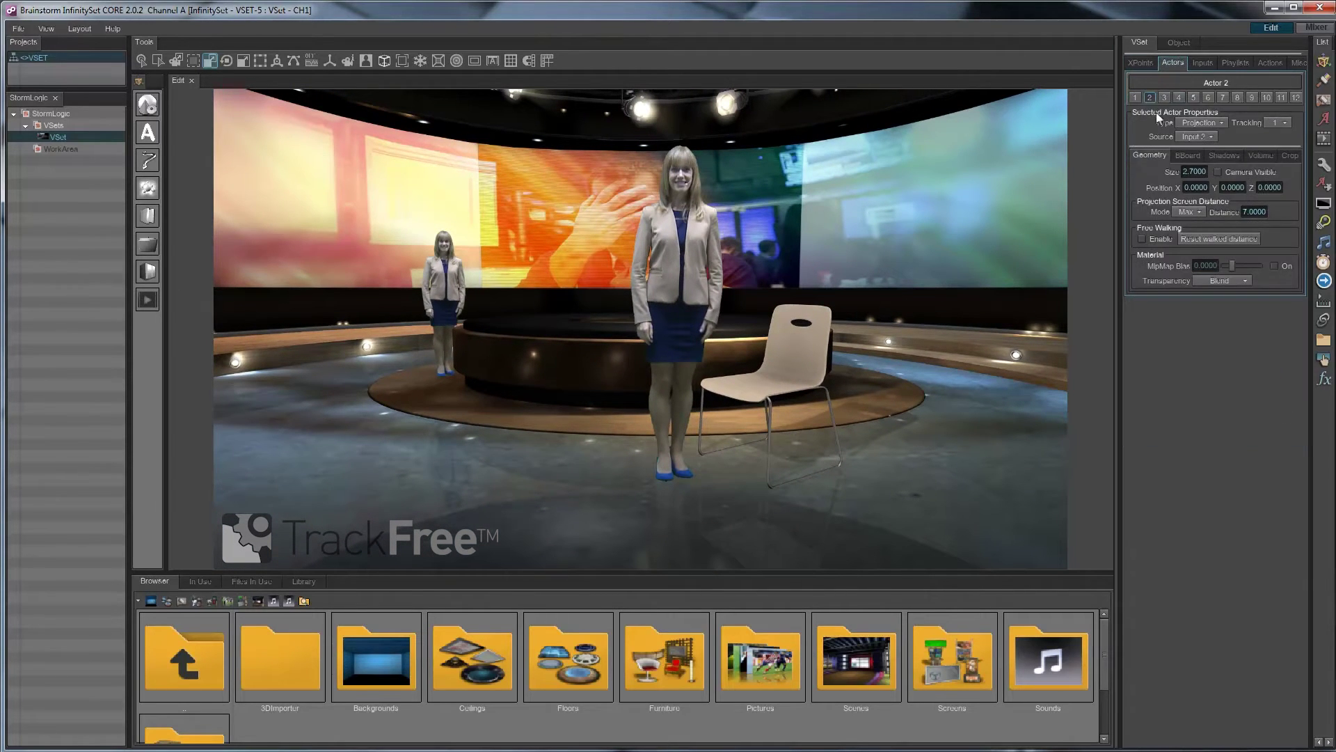
click(1135, 97)
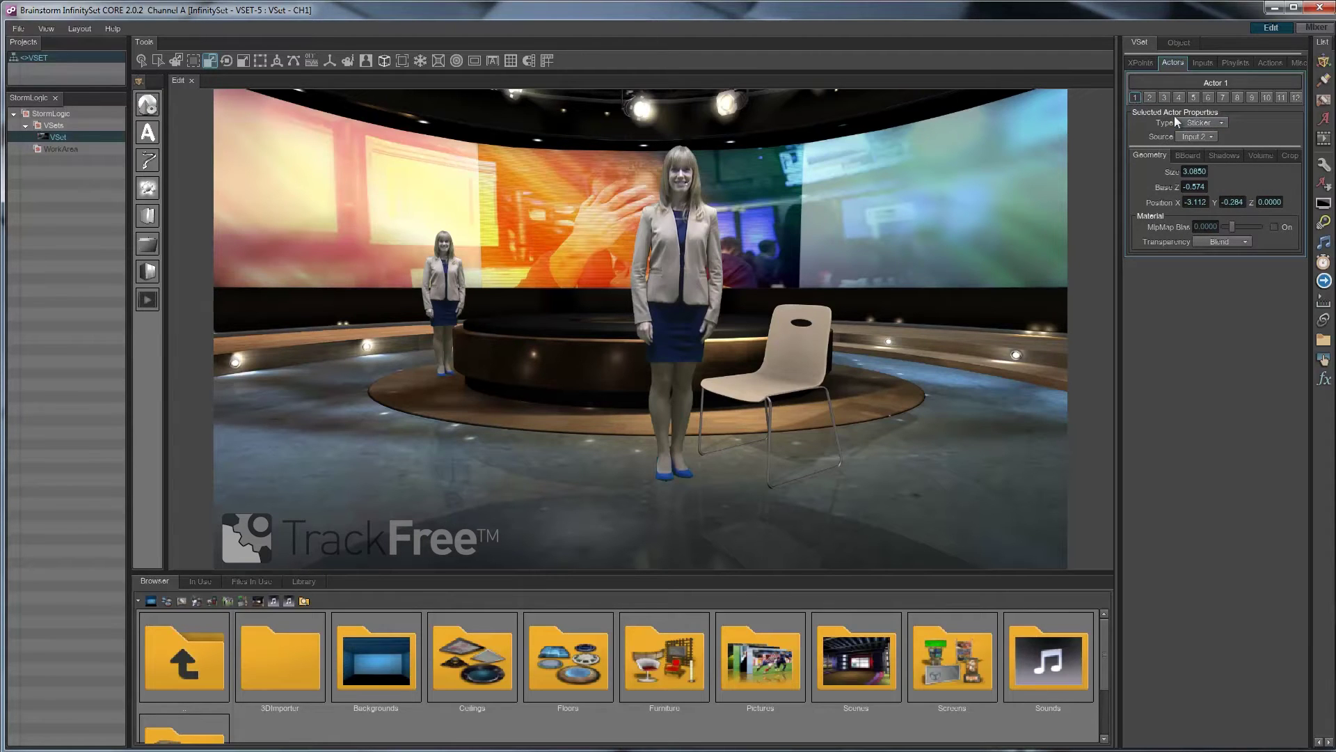
click(1148, 97)
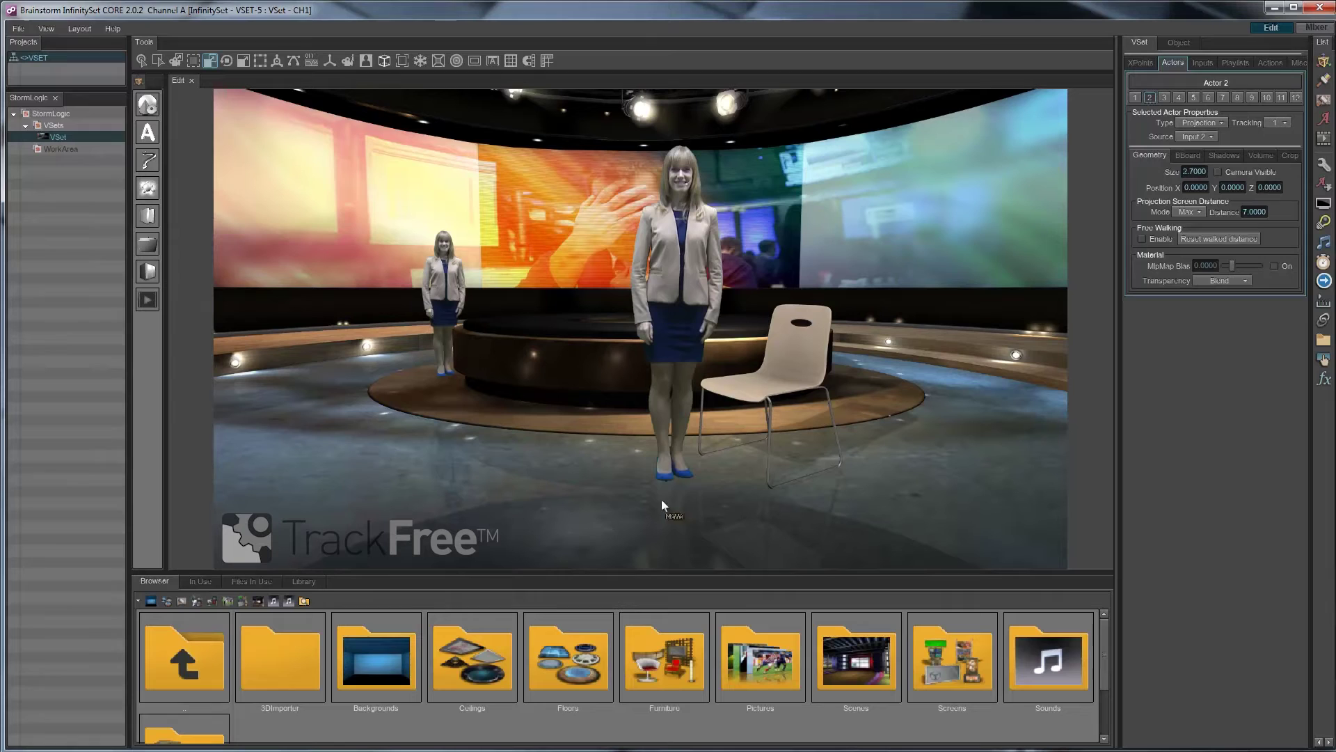
click(1223, 156)
click(1158, 185)
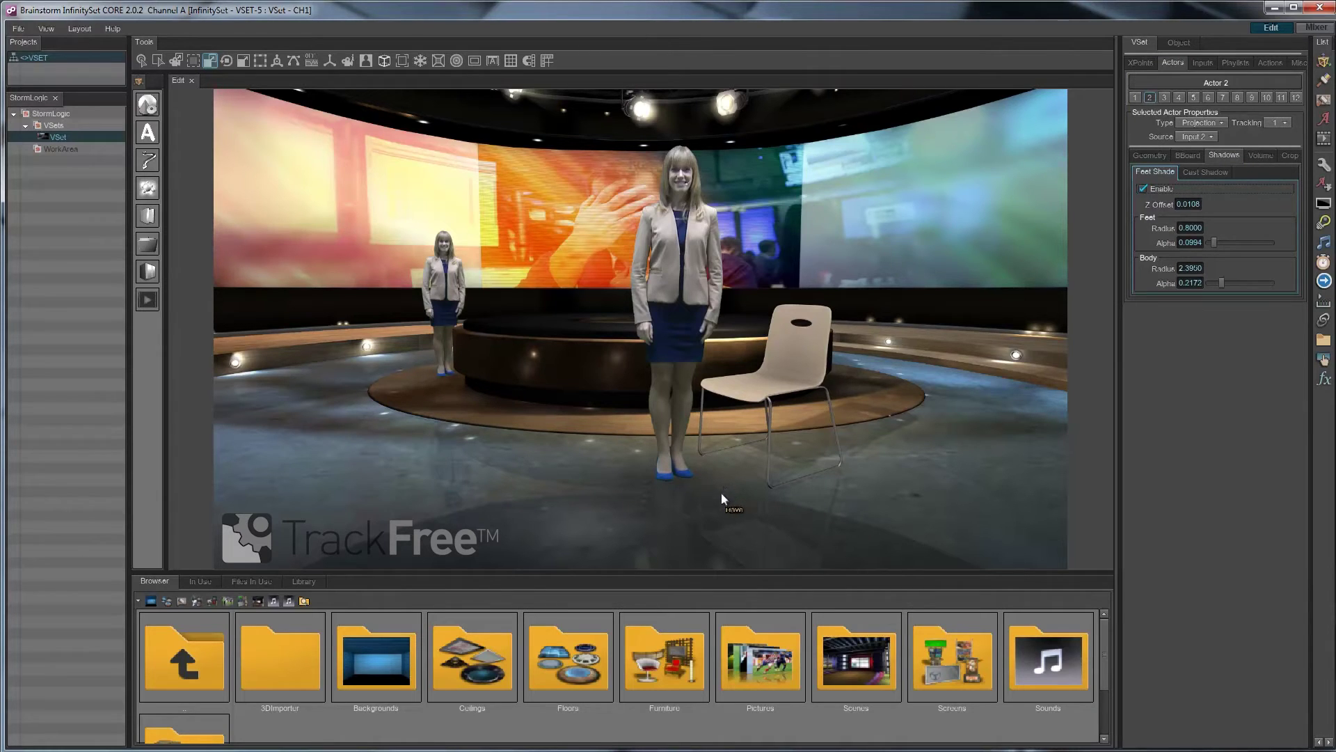
click(1206, 174)
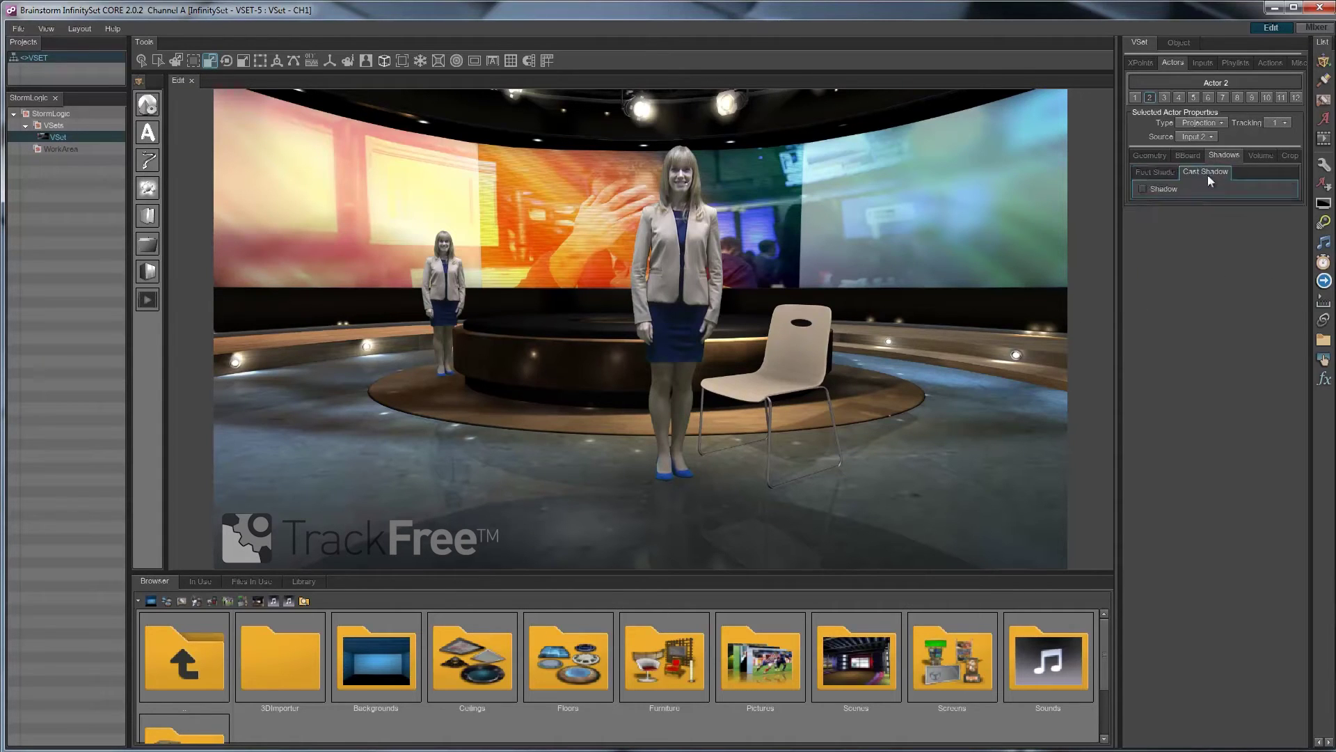
click(1154, 189)
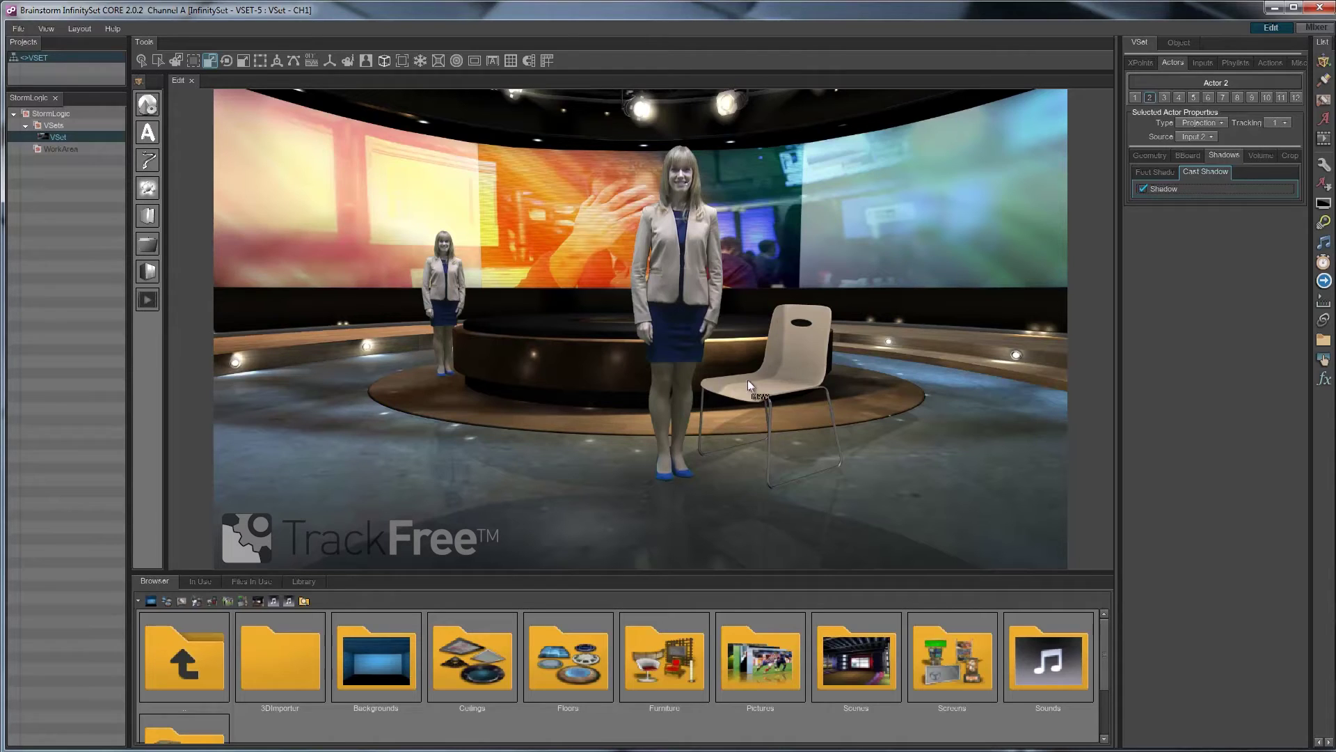
Shift the WoodChair object along Y to about -3.7
click(1176, 44)
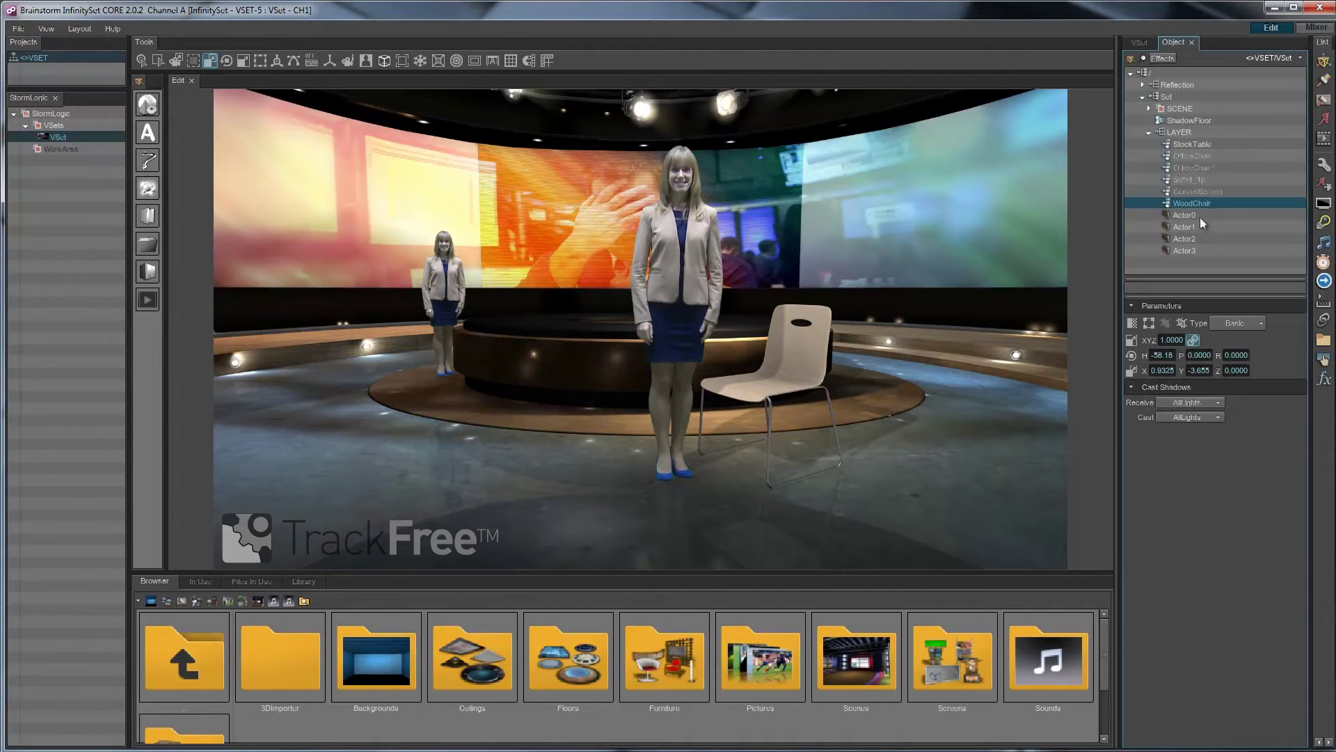
mouse_move(1197, 373)
mouse_down()
mouse_move(1176, 377)
mouse_move(1220, 371)
mouse_up()
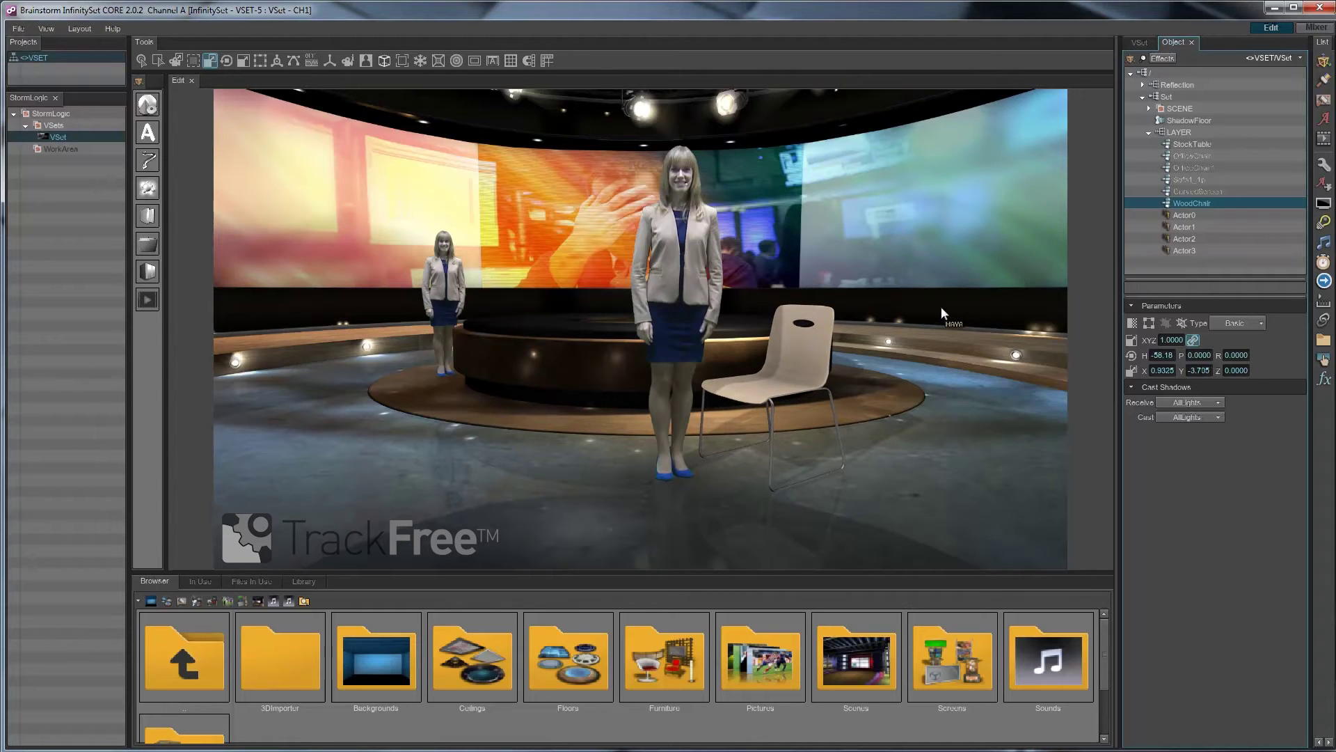
Play the test file of Input 2 and pause it to examine the presenter's shadow on the chair
click(1135, 42)
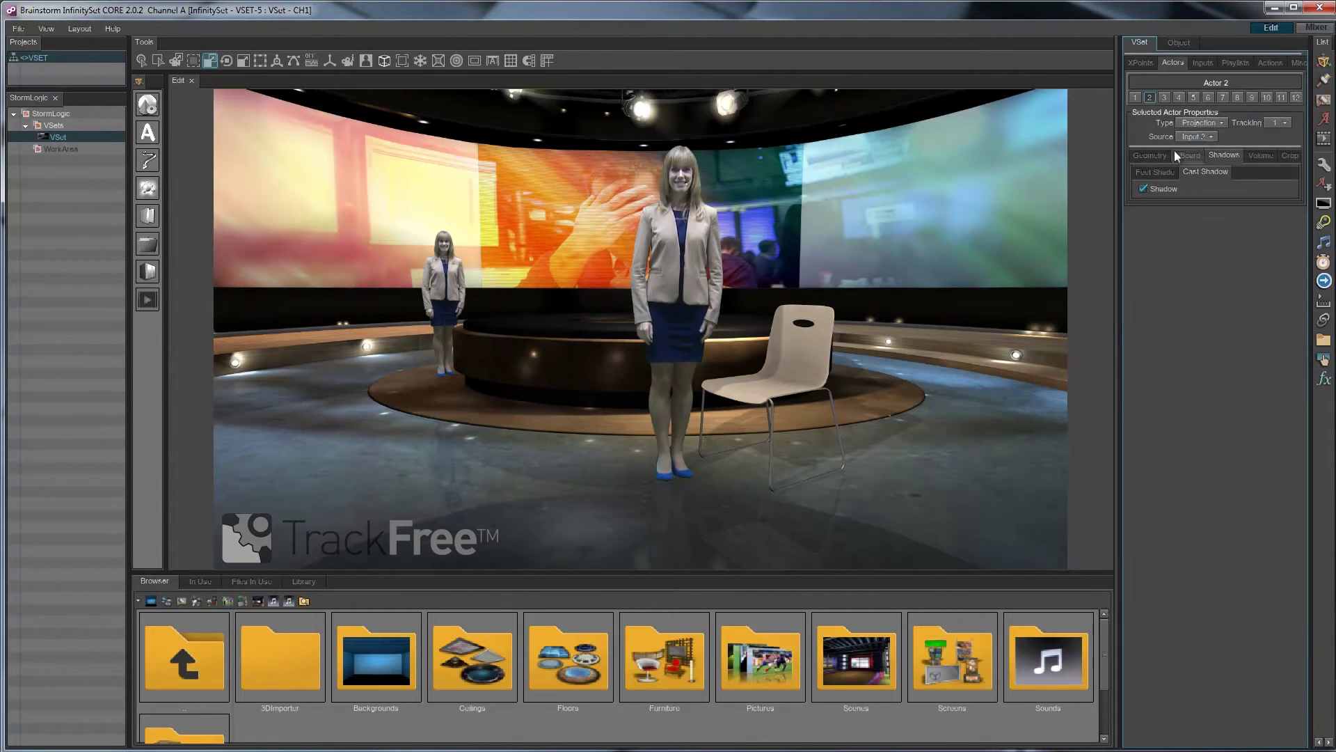
click(1200, 65)
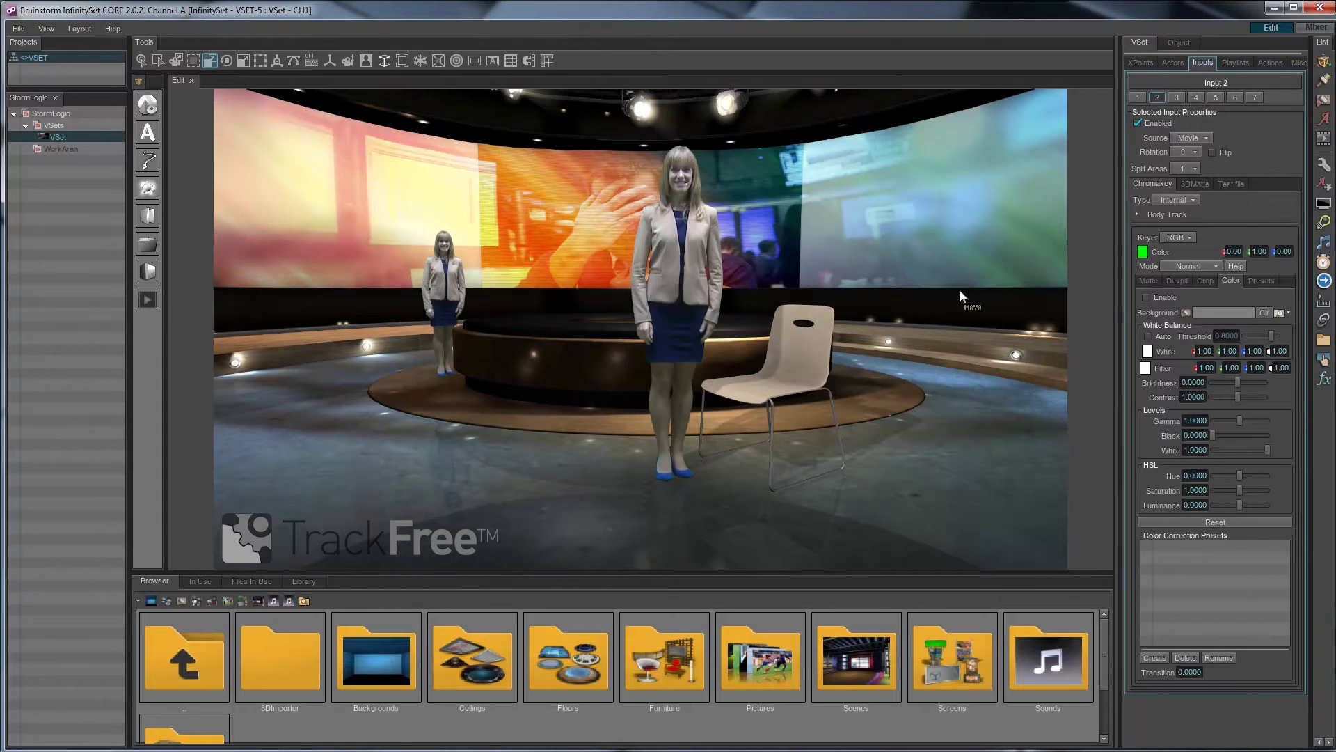
click(1232, 183)
click(1140, 215)
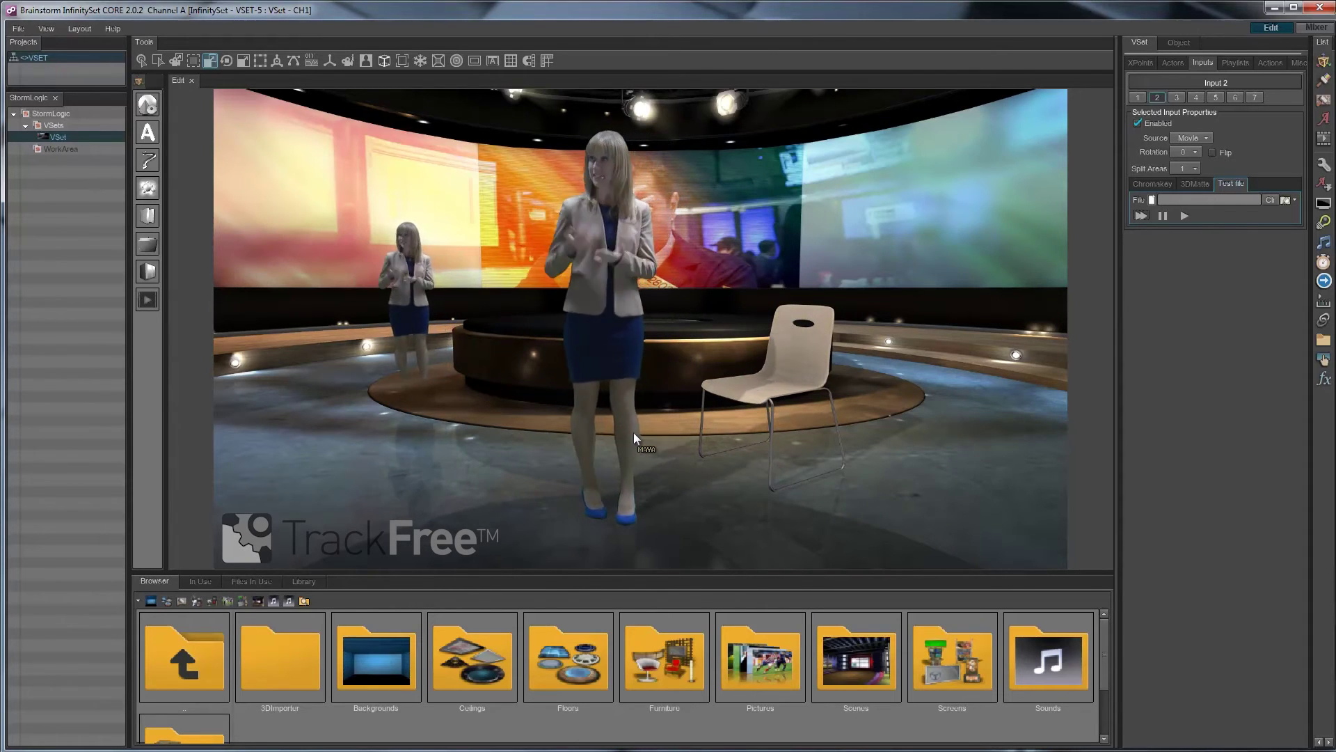
click(1162, 214)
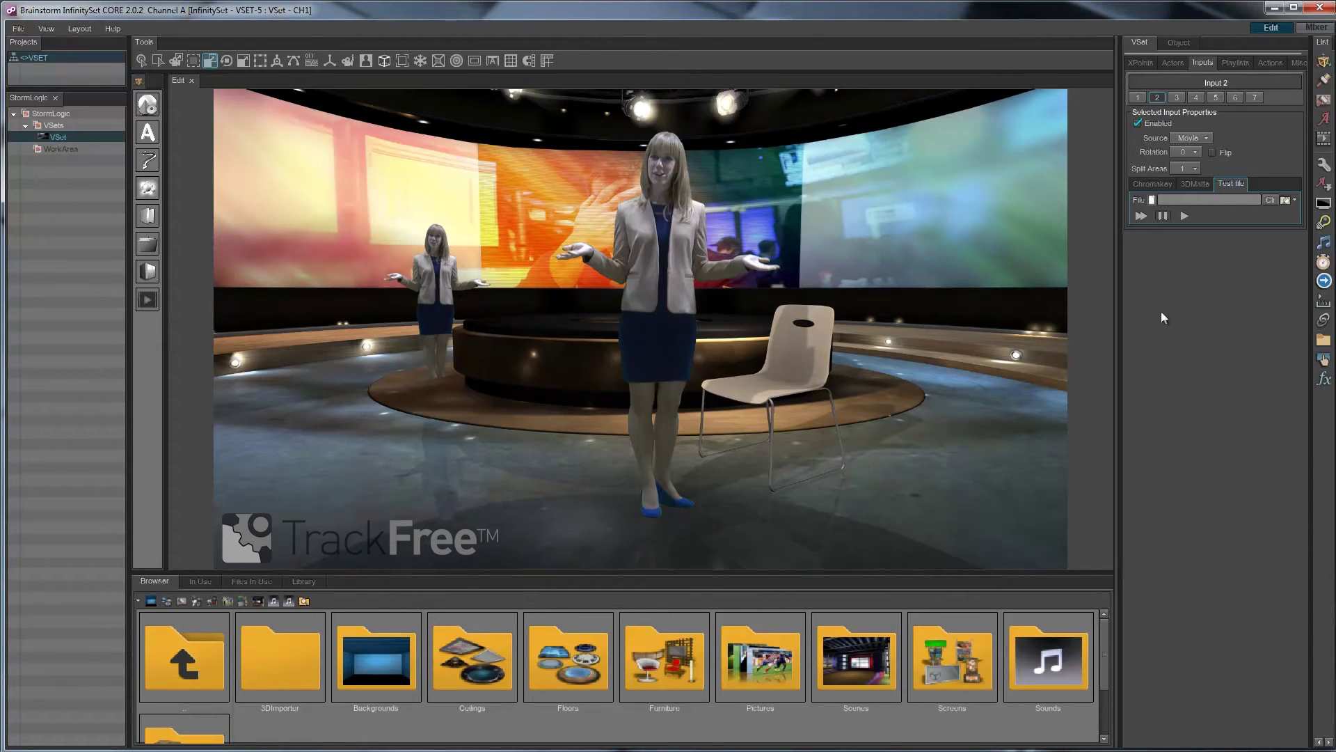
Set the volume mode of Actor 2 to Slices and then to Voxels, viewing the figure from the side
click(1172, 63)
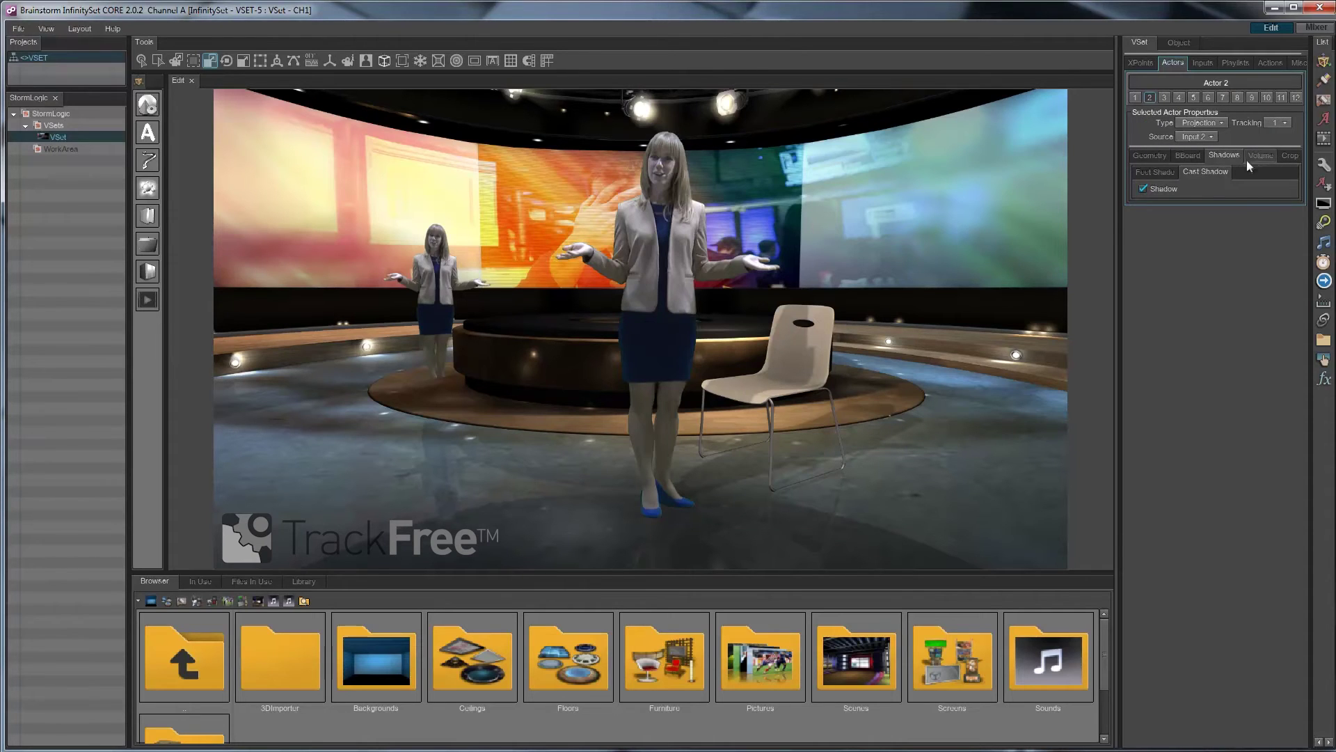
click(1170, 171)
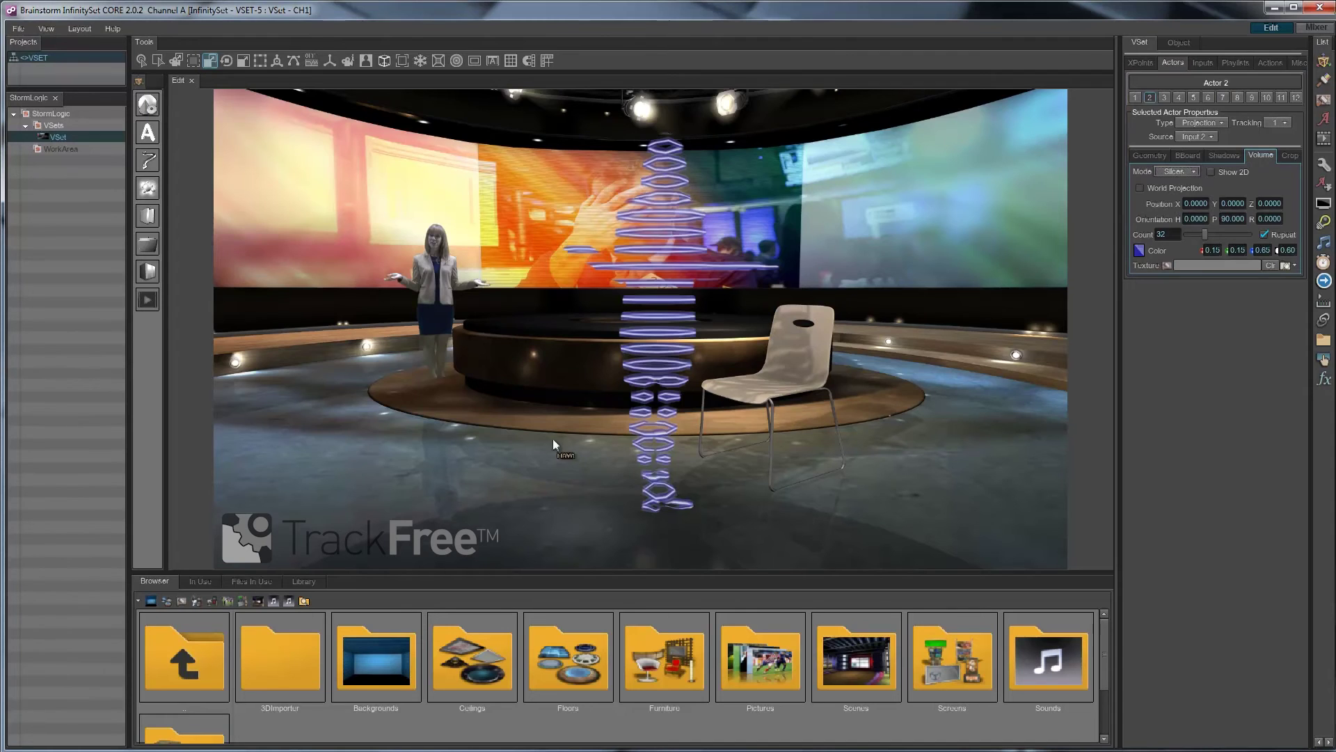
drag(554, 444, 856, 487)
click(1180, 172)
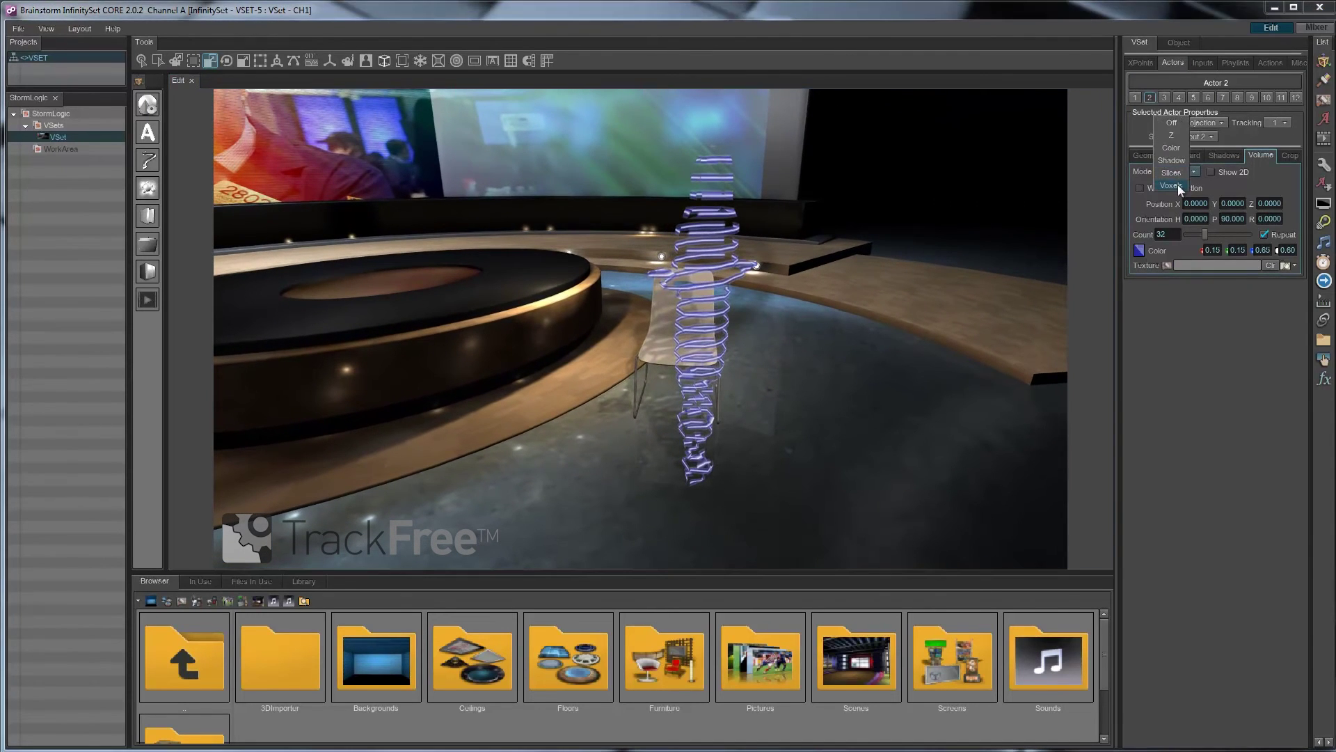
click(1178, 185)
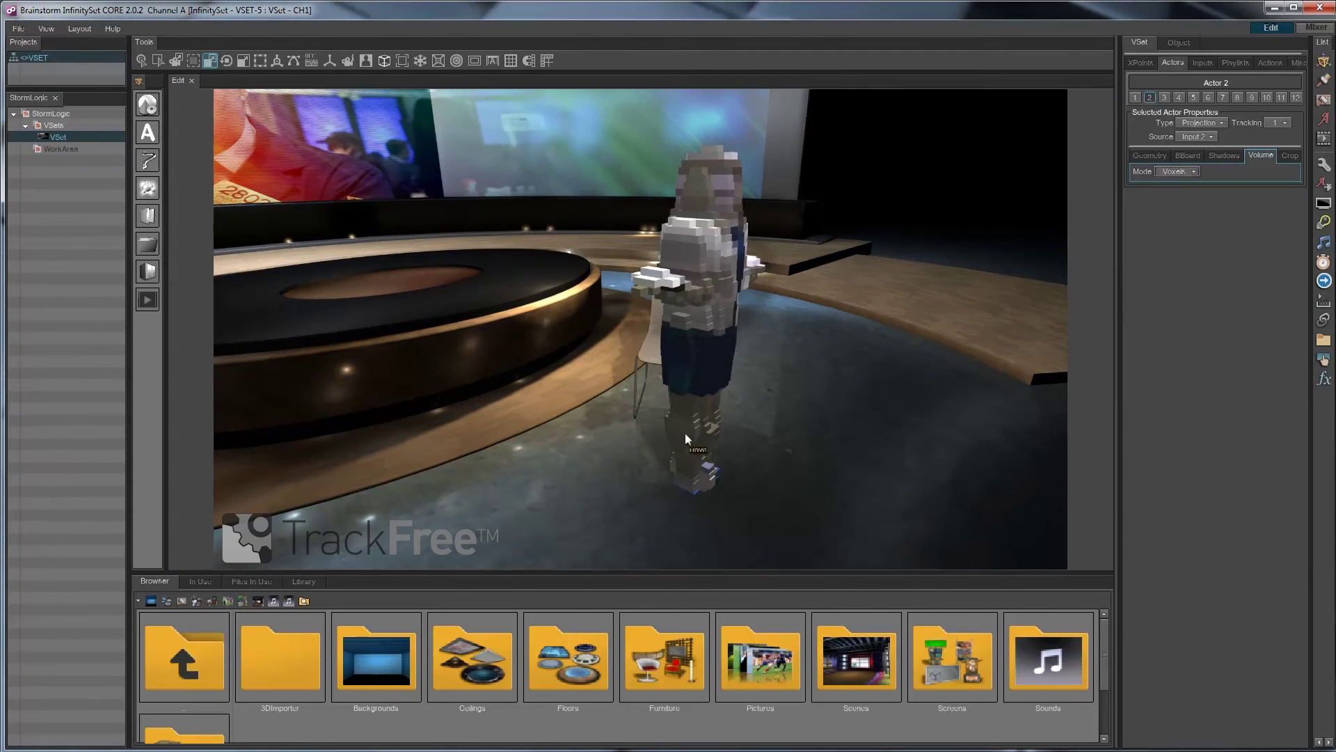
drag(714, 432, 659, 423)
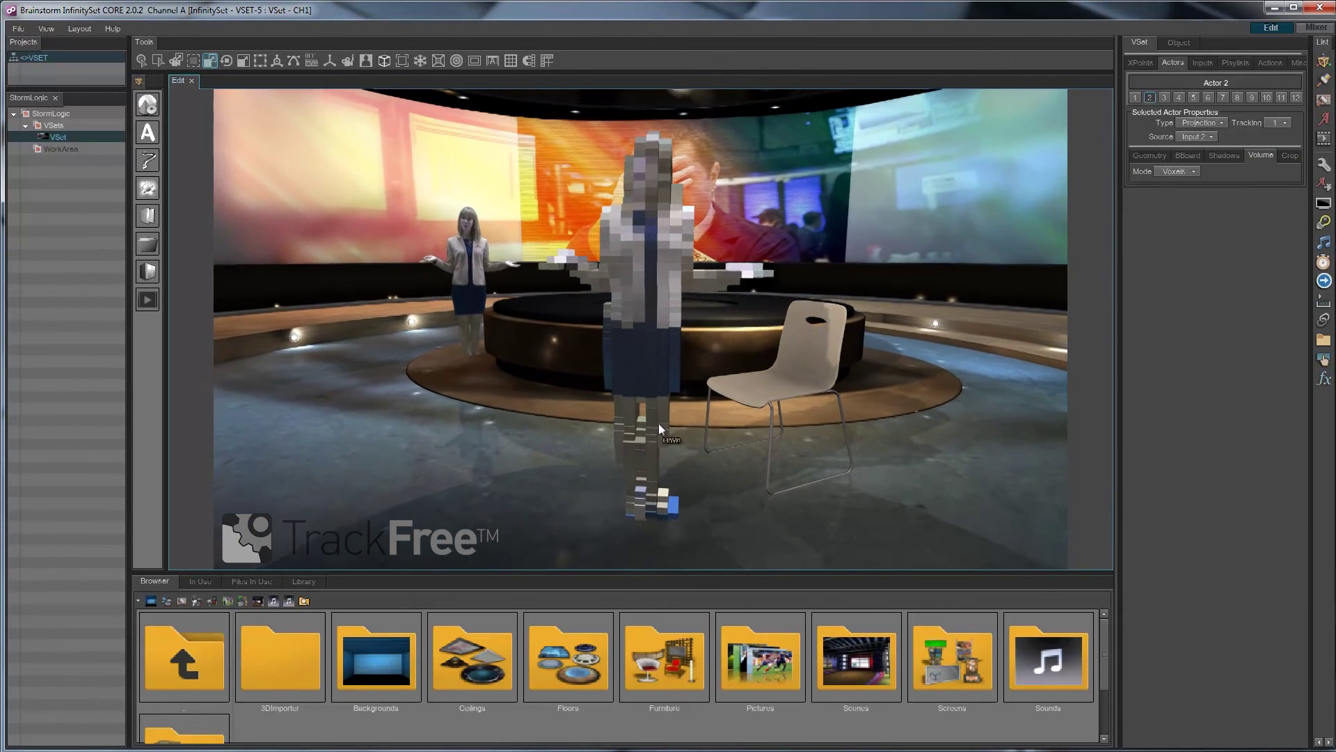
Run the test file of Input 2 and pause it to examine the moving voxel figure
click(1204, 64)
click(1144, 216)
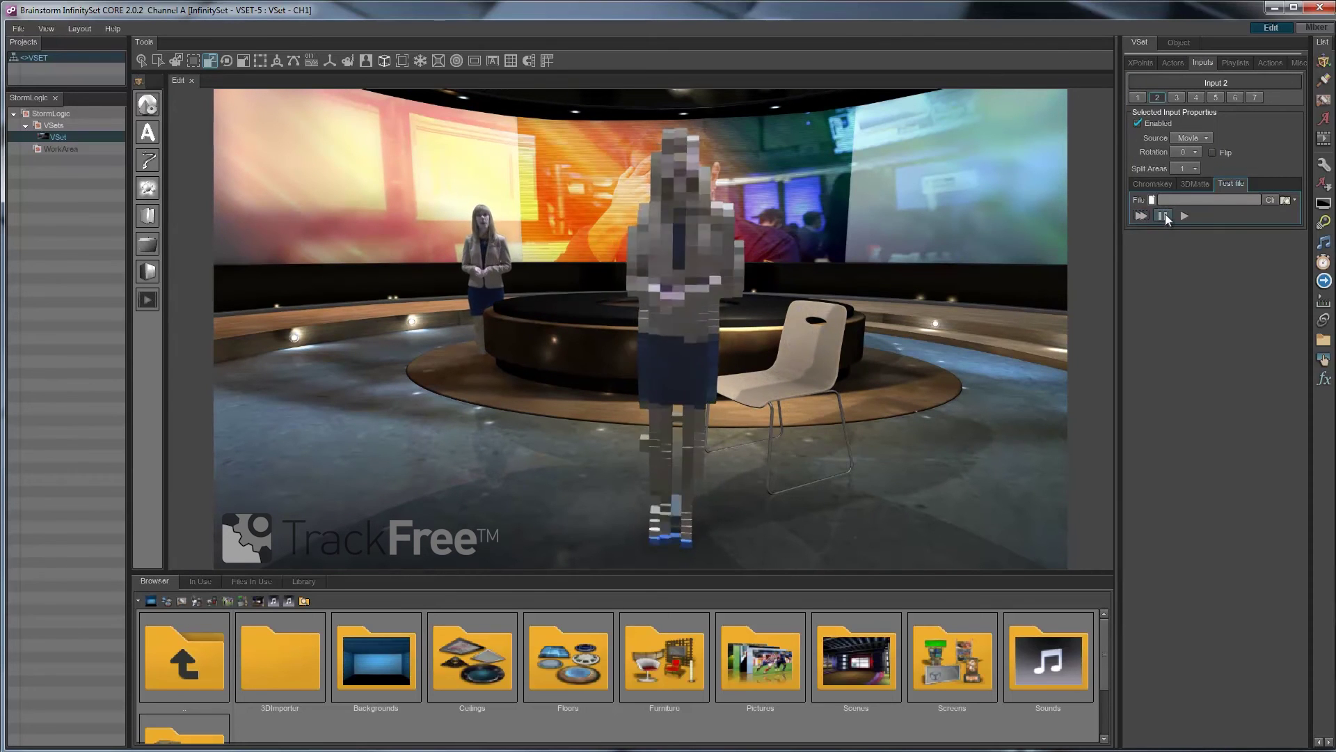
click(1162, 216)
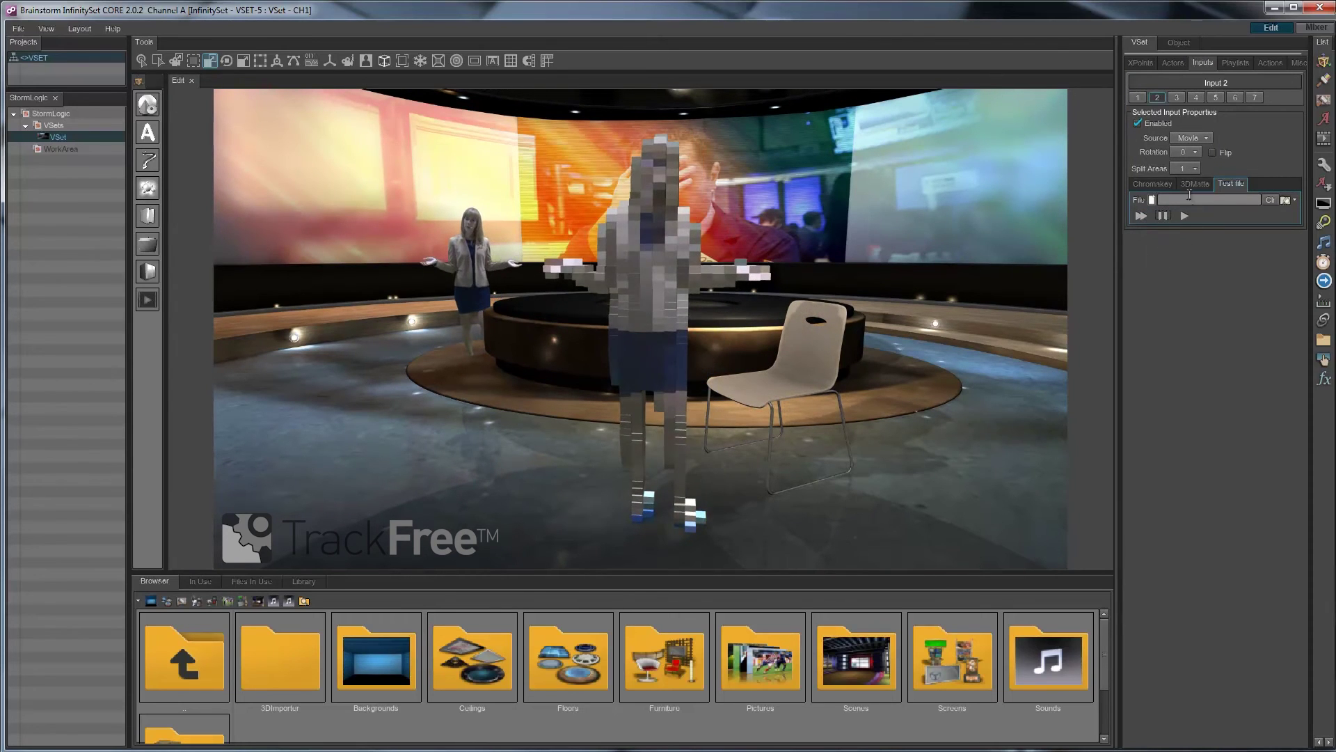
Set the volume mode of Actor 2 to Off
click(1164, 62)
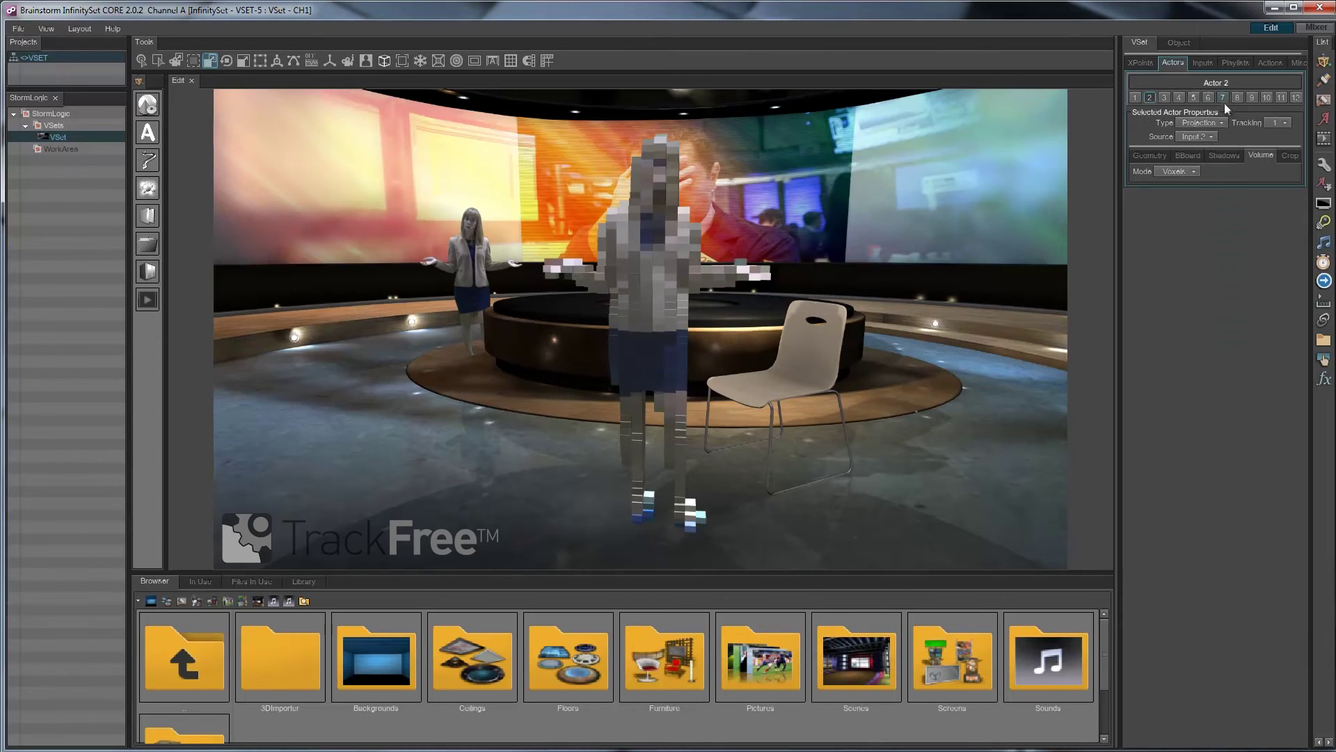
click(1175, 171)
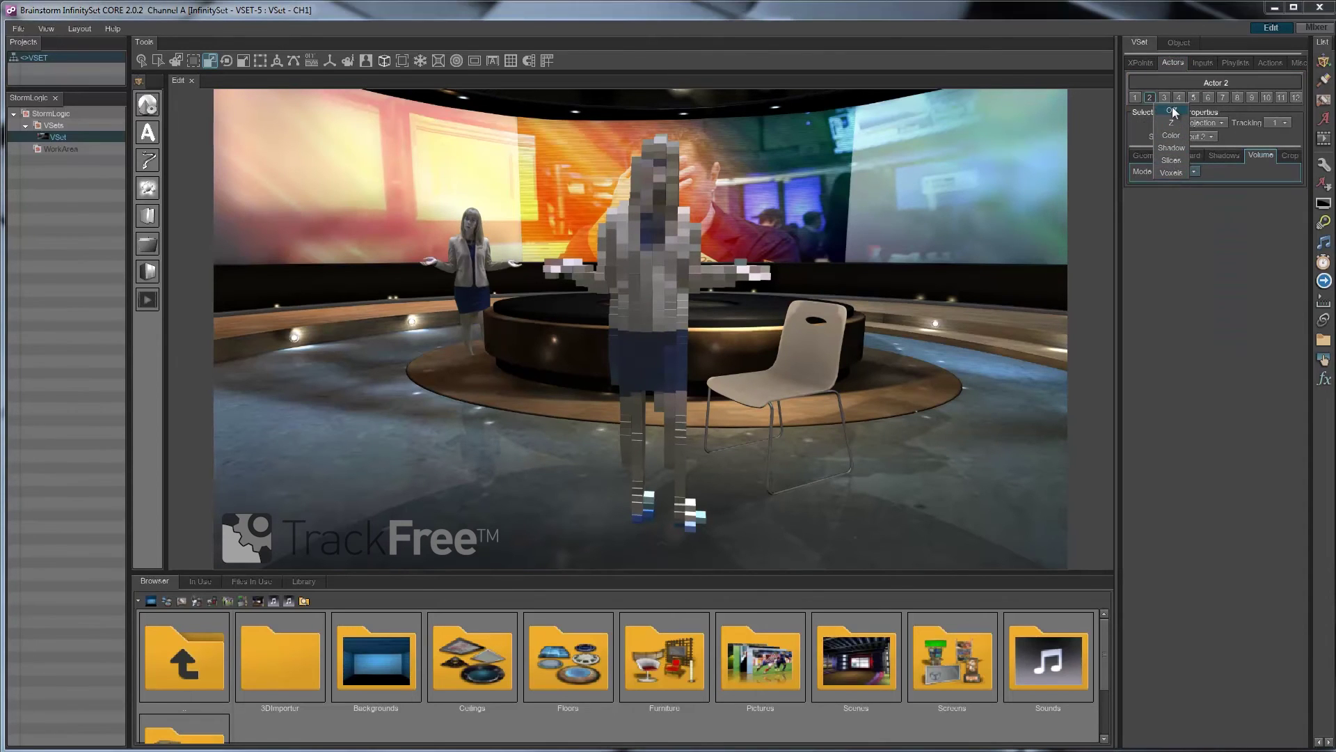
click(1172, 110)
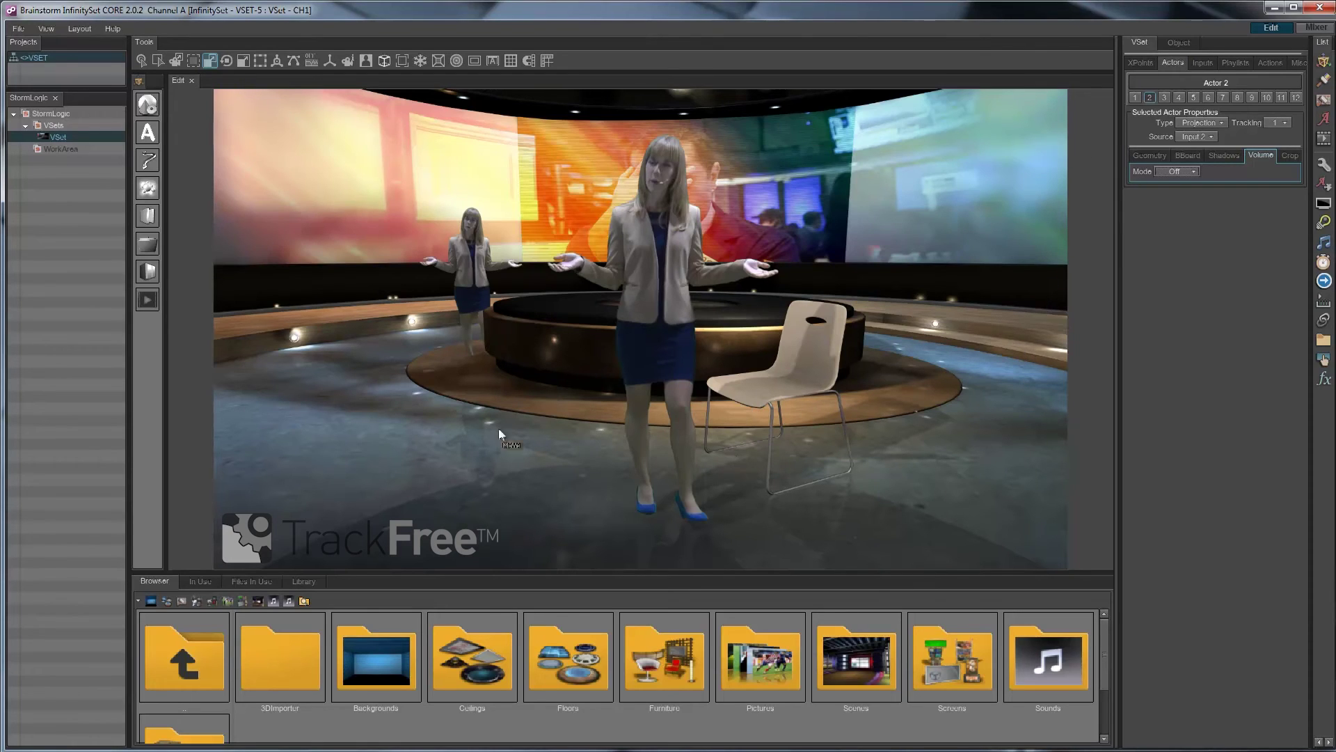
Review the geometry settings of Actor 2 and resume playback of the Input 2 test file
click(1151, 153)
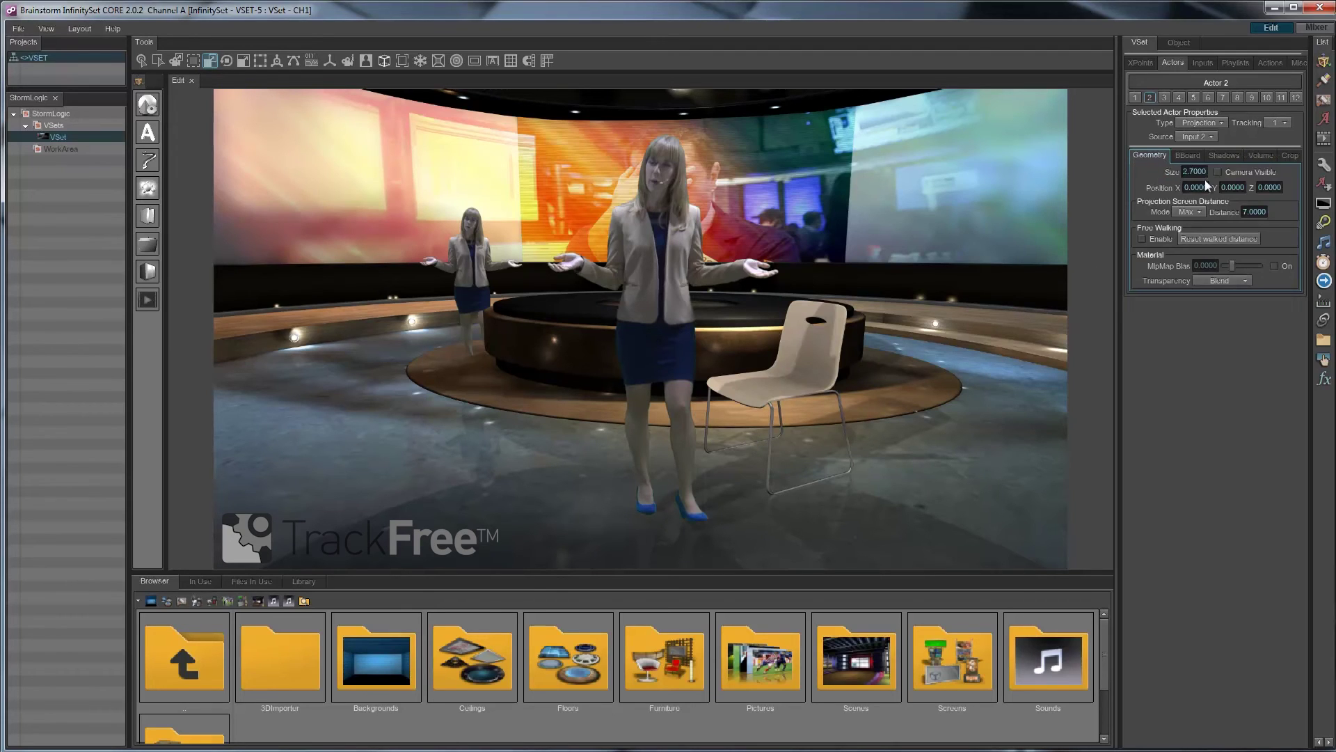
click(1202, 63)
click(1141, 217)
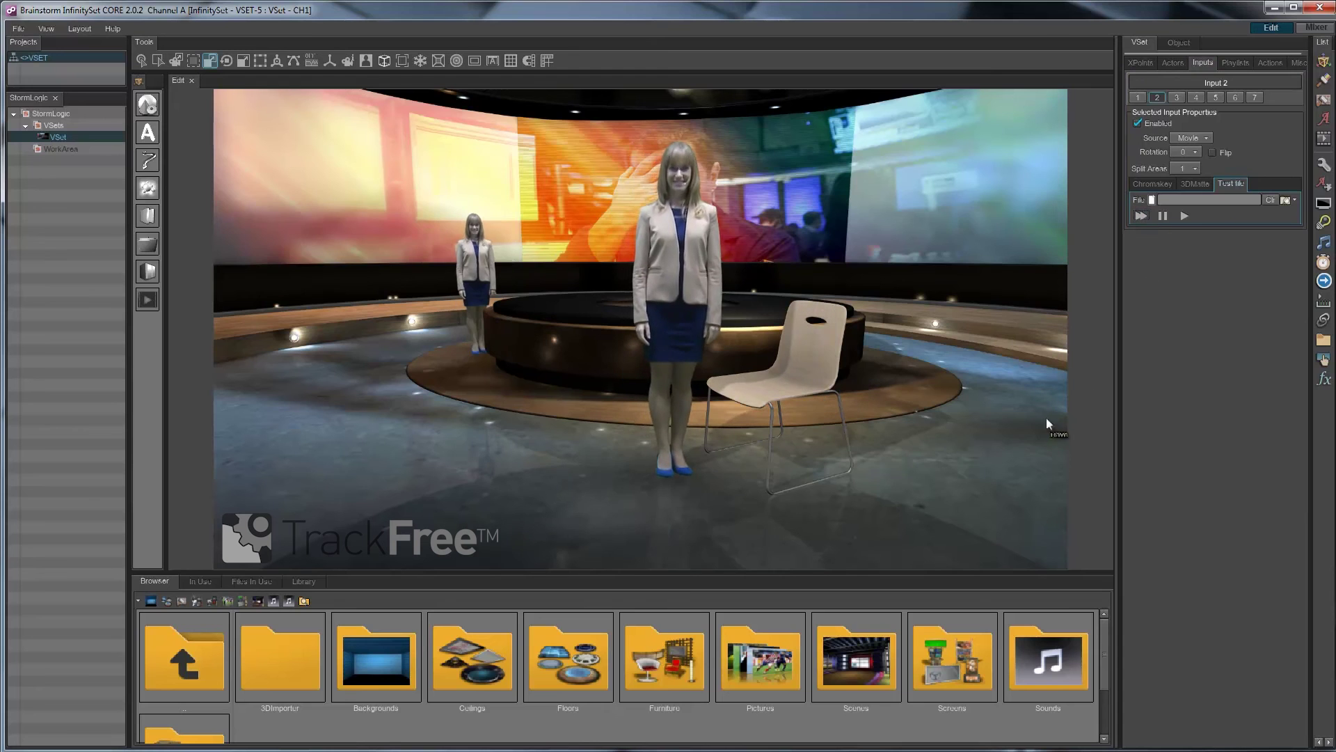
Enable Free Walking for Actor 2 and view the set from a wide side angle
click(1141, 64)
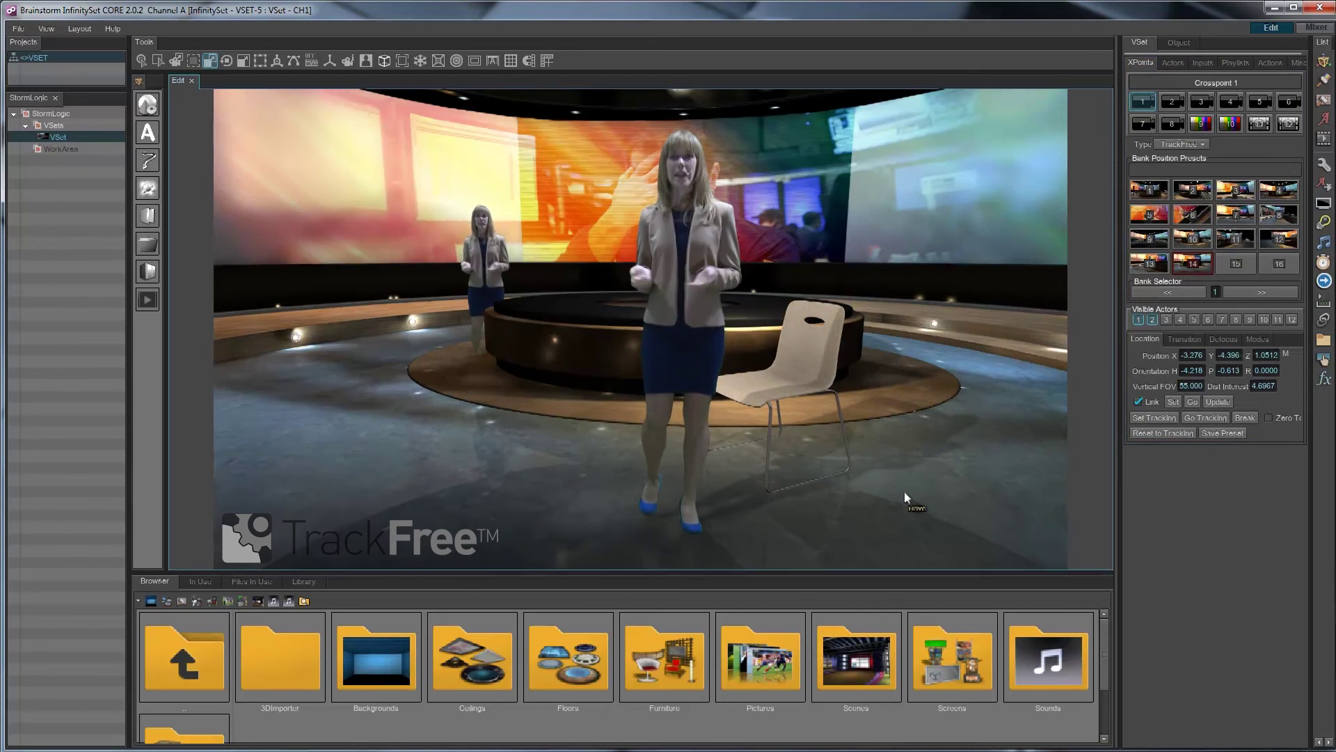
drag(903, 487, 570, 480)
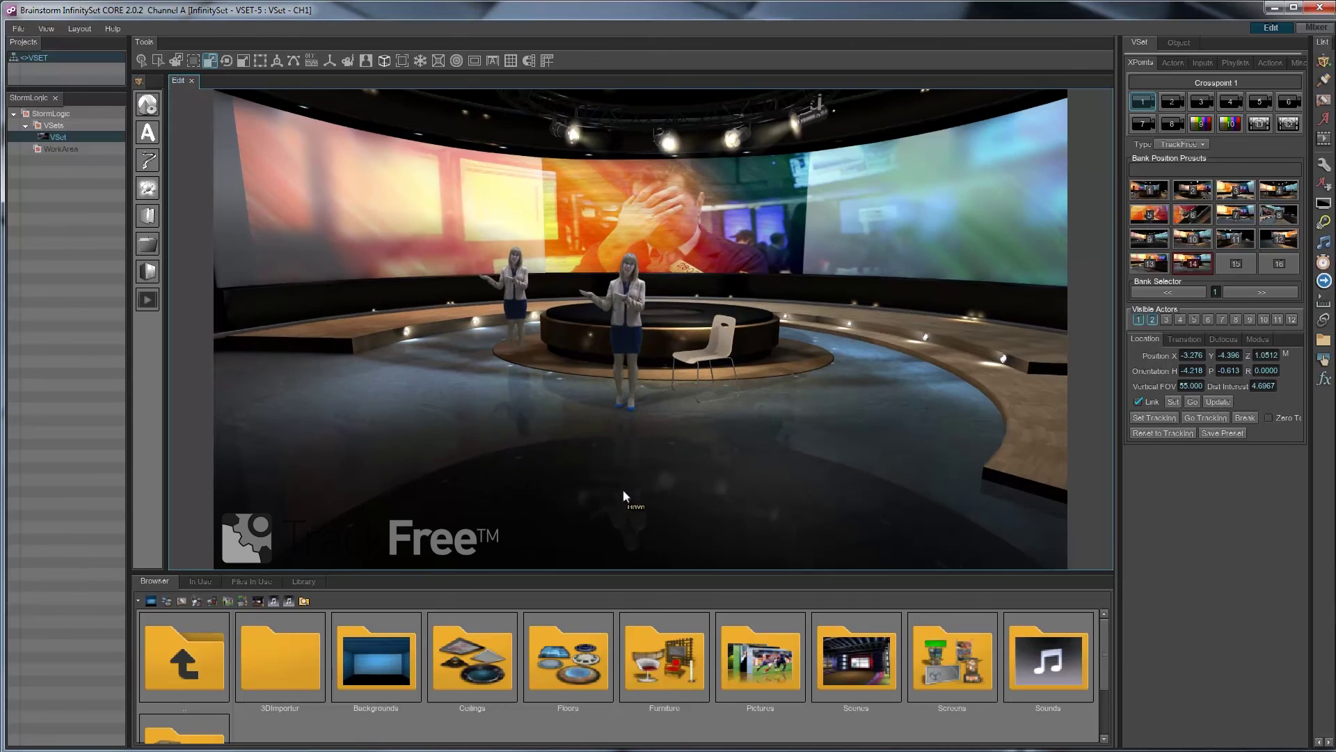
click(1173, 61)
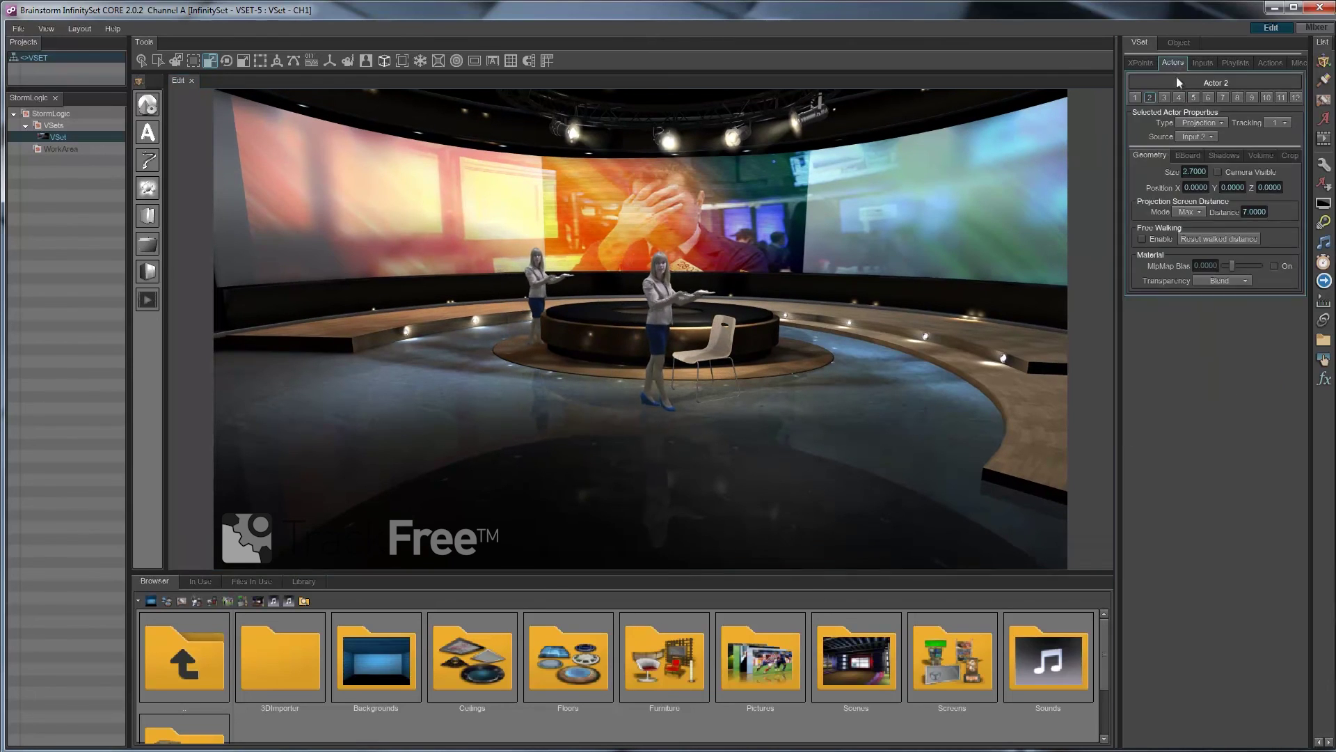
click(1163, 240)
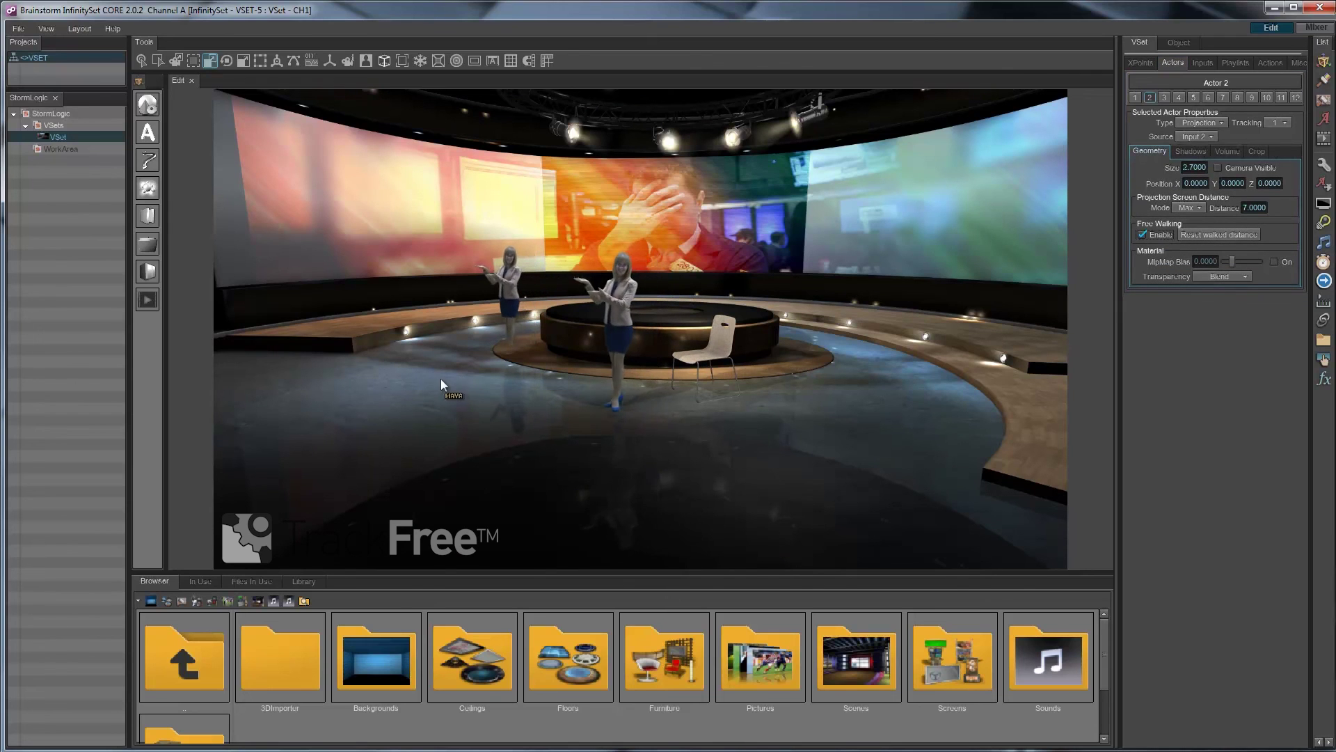
drag(439, 379, 800, 379)
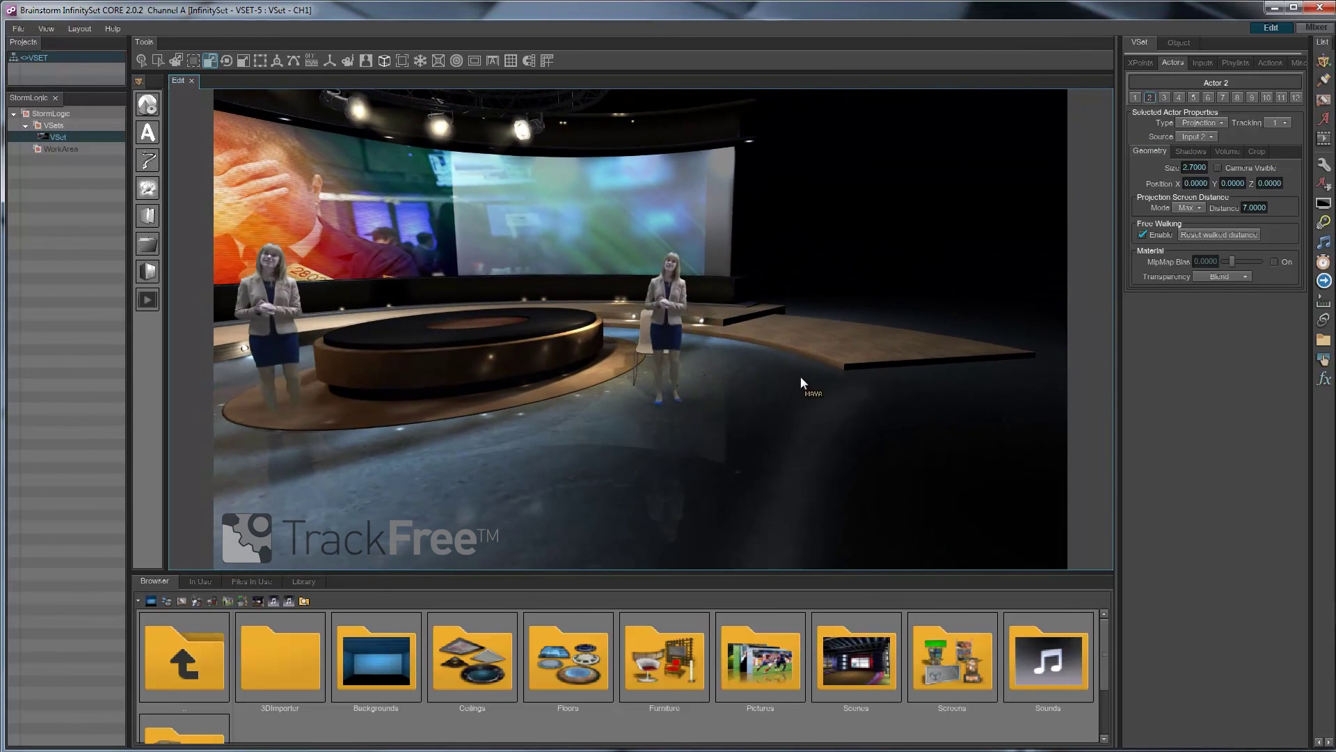